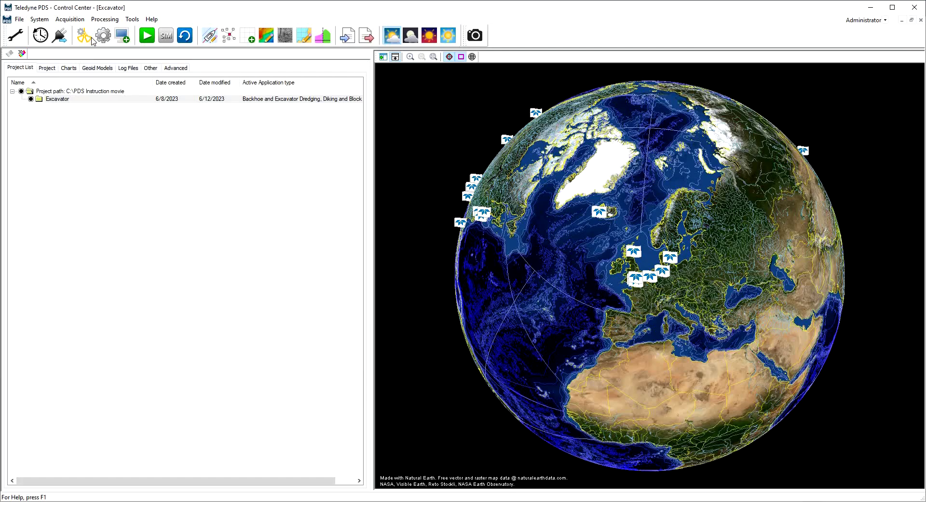
Step: Launch MDC and identify excavator exc1: Teledyne CAN Generic, Tracks on excavator - Fixed on barge
click(70, 19)
click(60, 35)
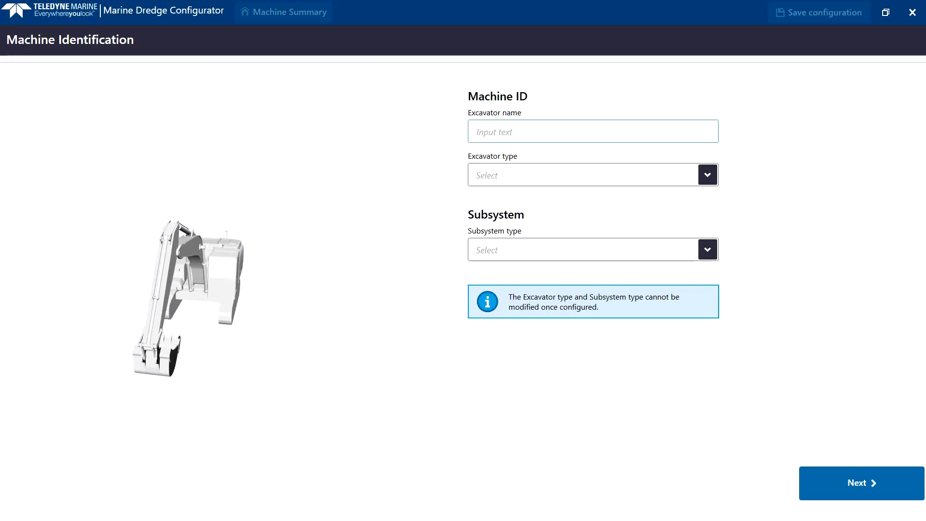
click(519, 130)
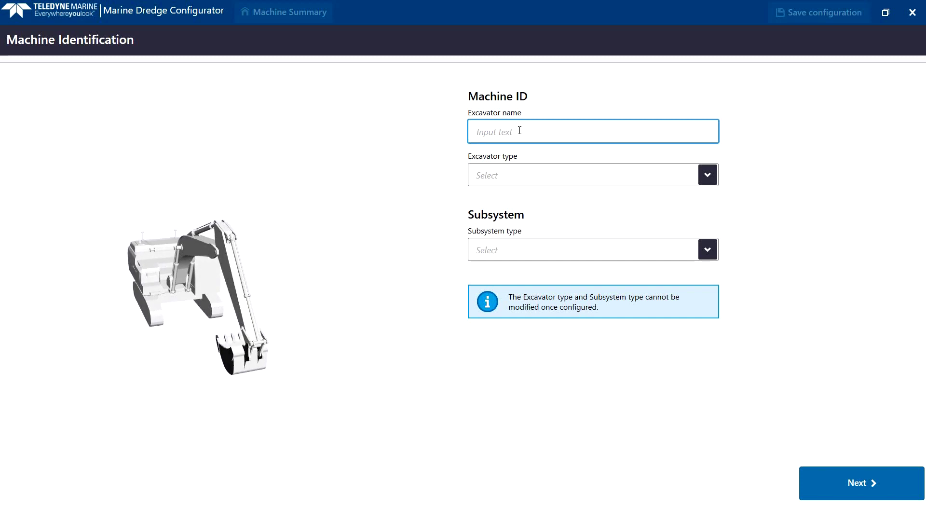
text(exc)
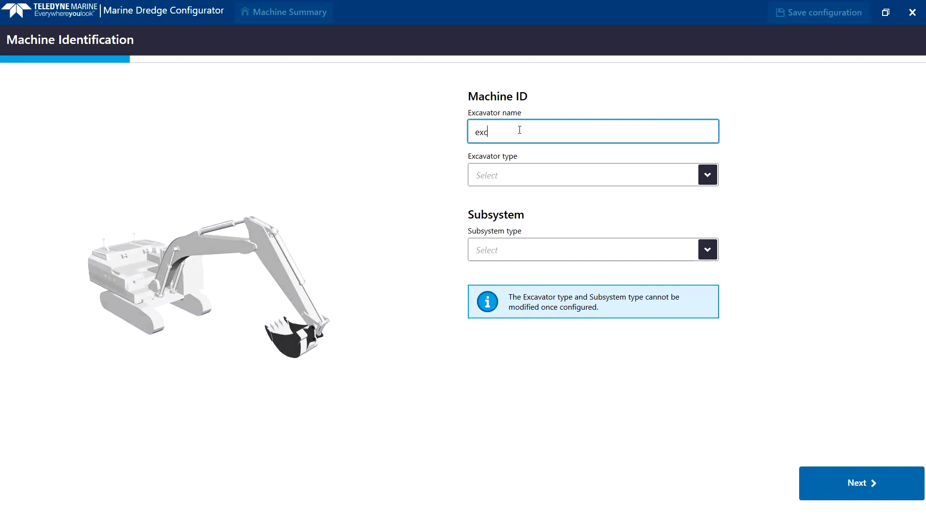
text(1)
click(517, 174)
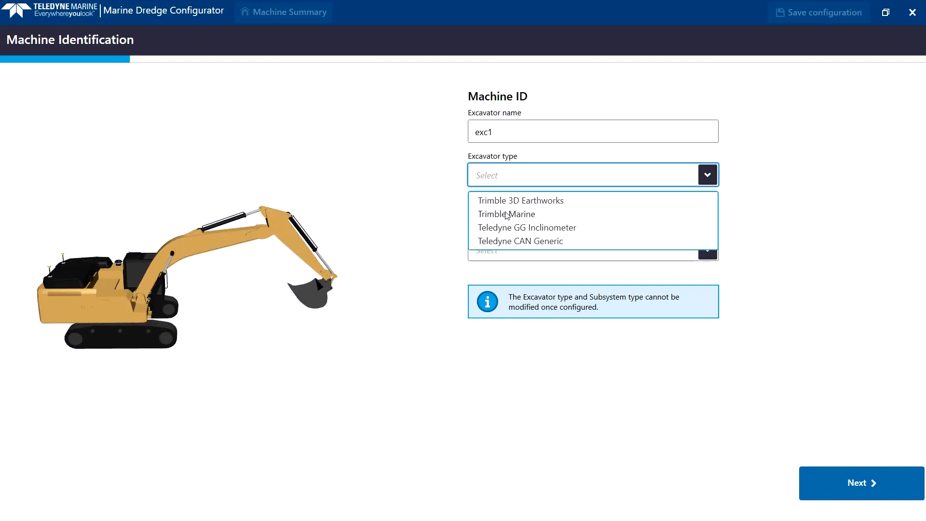
click(501, 241)
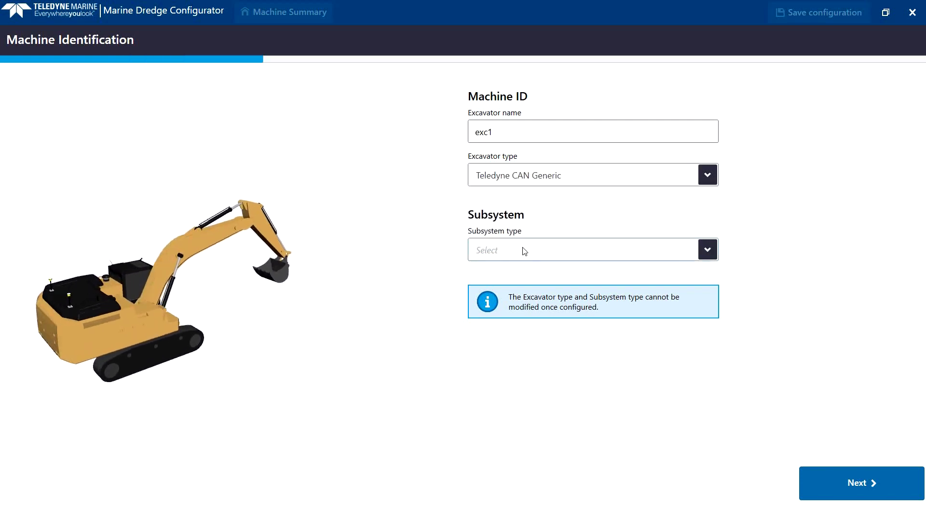
click(524, 251)
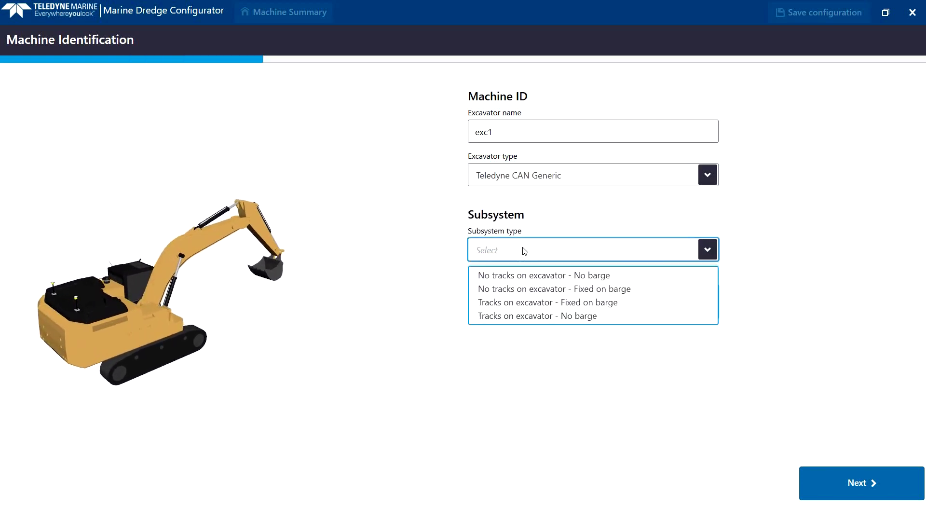
click(516, 303)
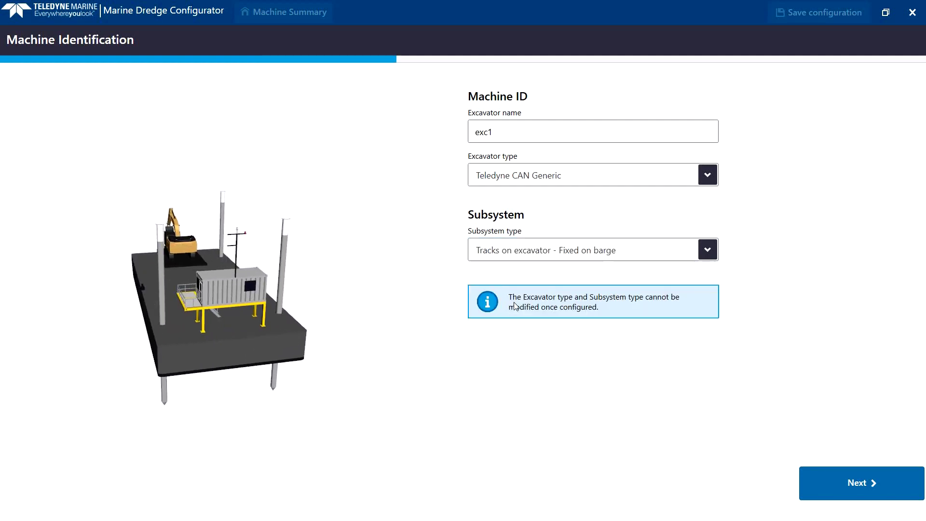
Step: Set the linkage to Single Boom, Single Stick, Quick Coupler and Dogbone, then complete it
click(840, 481)
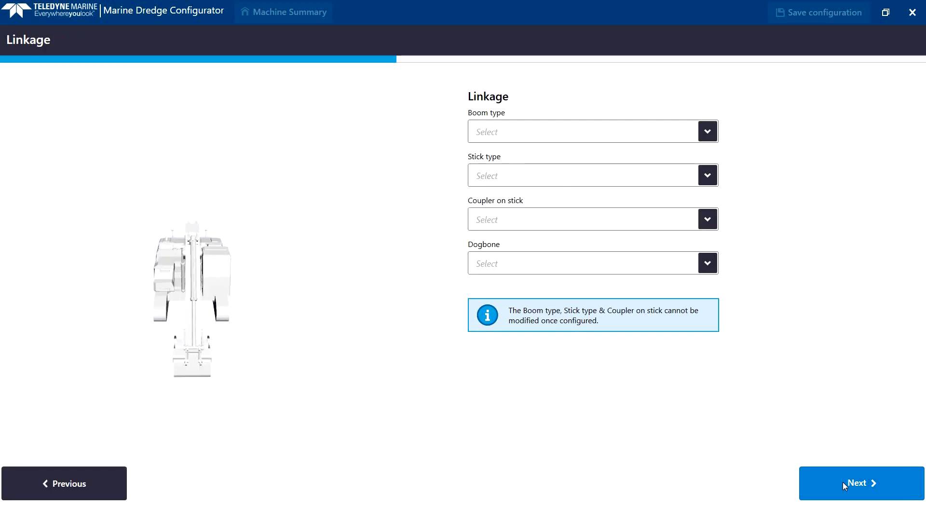
click(584, 139)
click(528, 171)
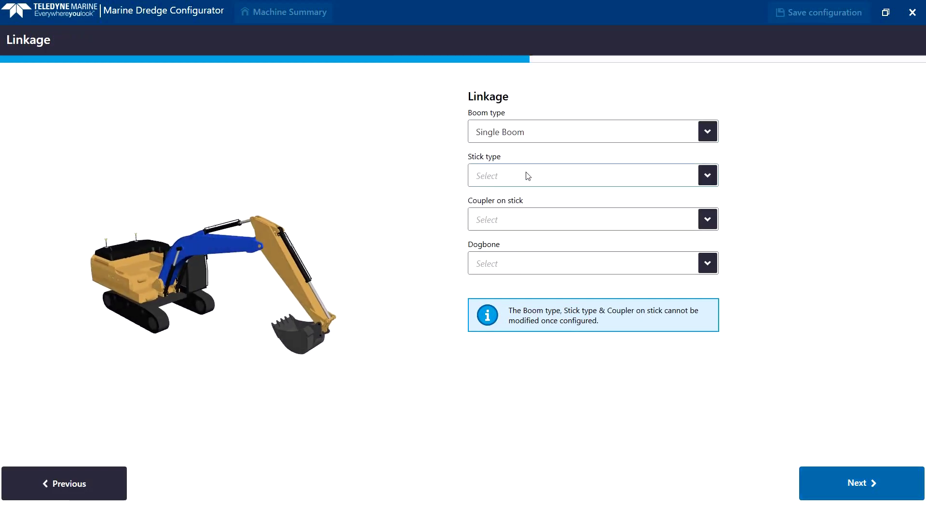
click(531, 179)
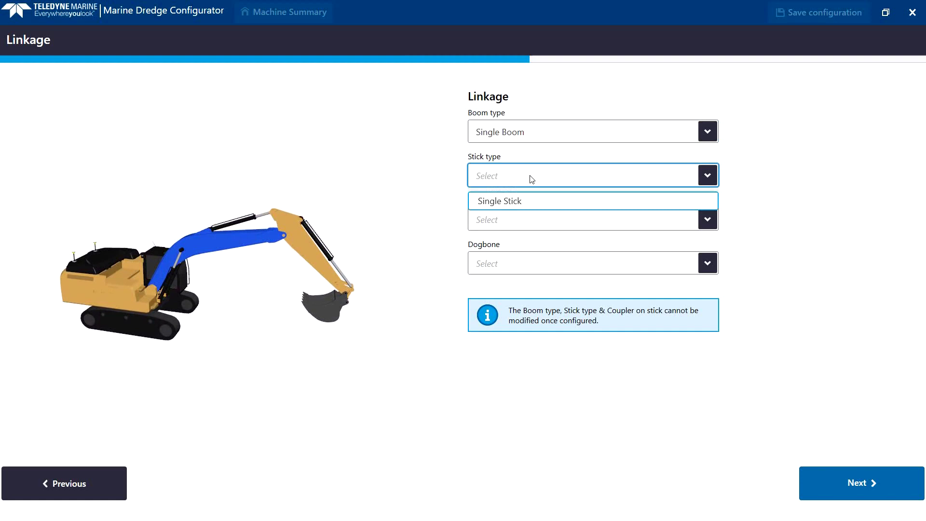
click(512, 202)
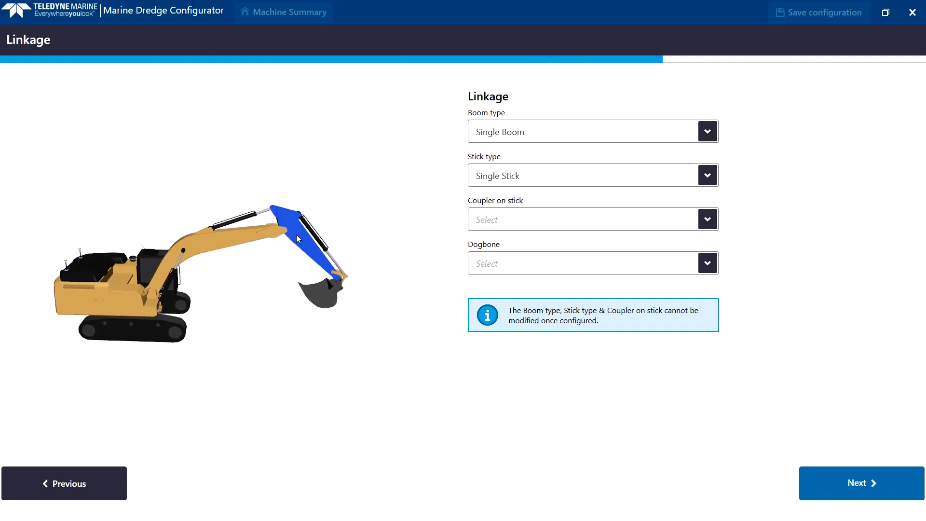
click(521, 226)
click(506, 259)
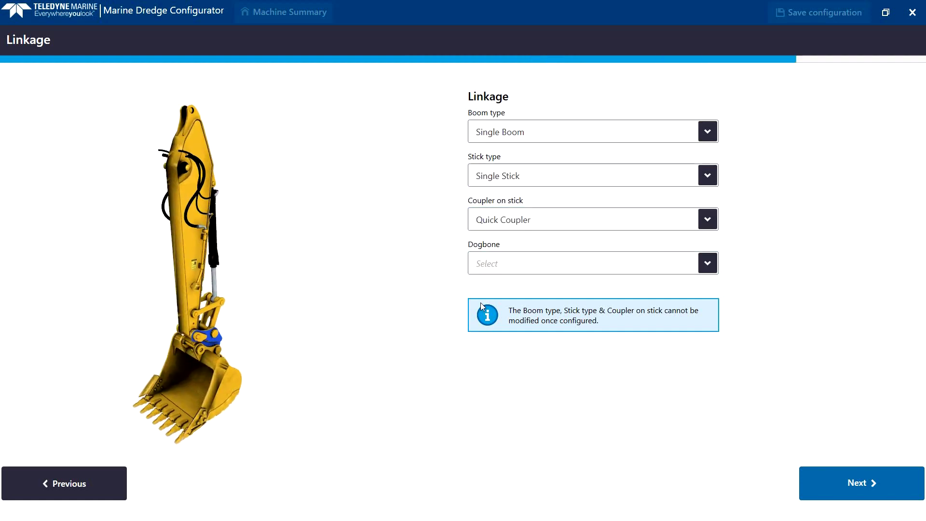
click(543, 264)
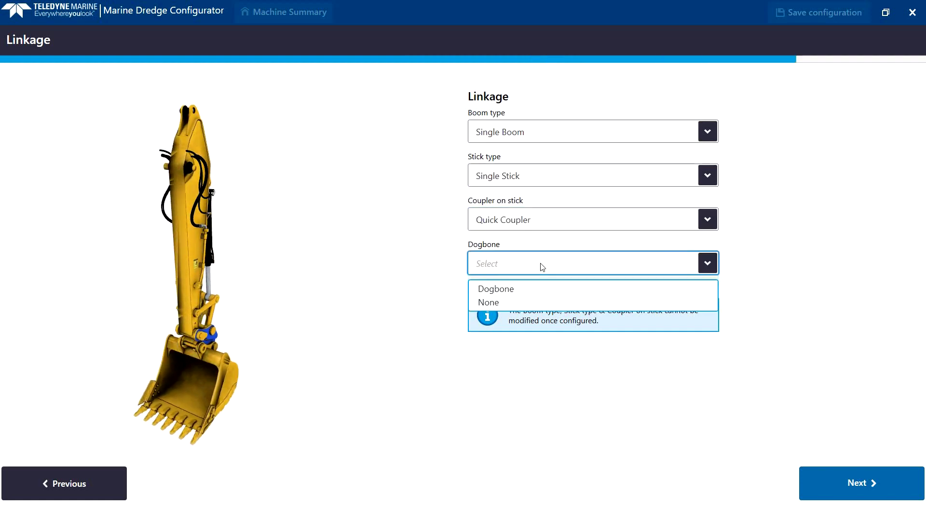
click(491, 290)
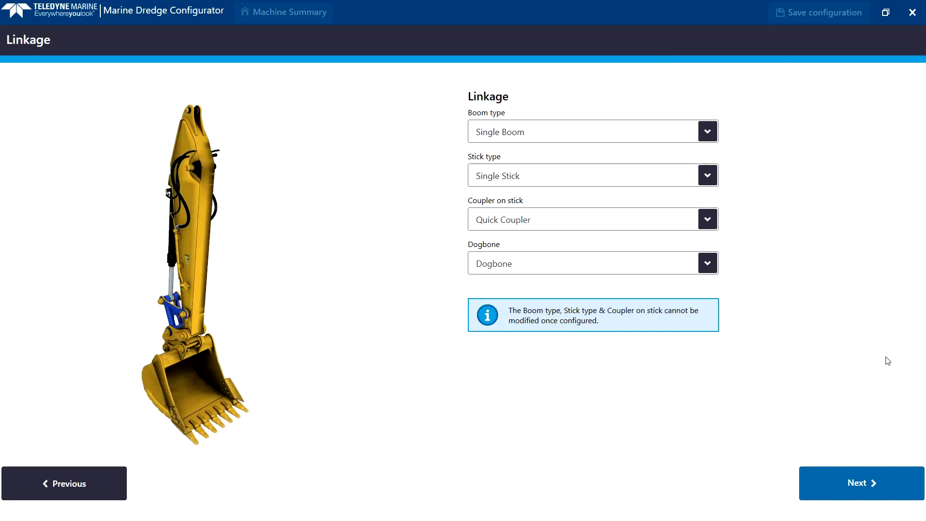
click(867, 484)
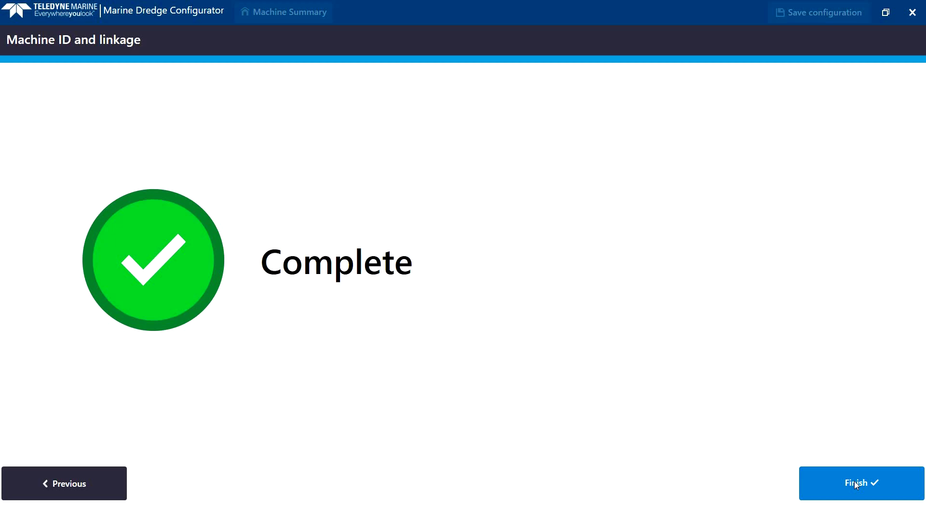
Step: Finish the identification wizard to return to the Machine Summary, showing Measure-up at 4 of 5
click(855, 481)
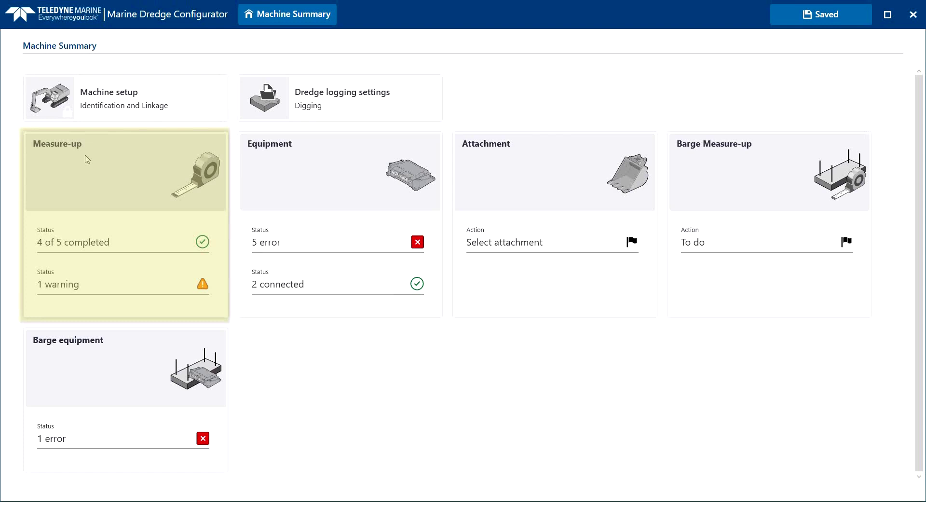
Step: Open the Measure-up Overview and the Legend page for the Body row
click(110, 171)
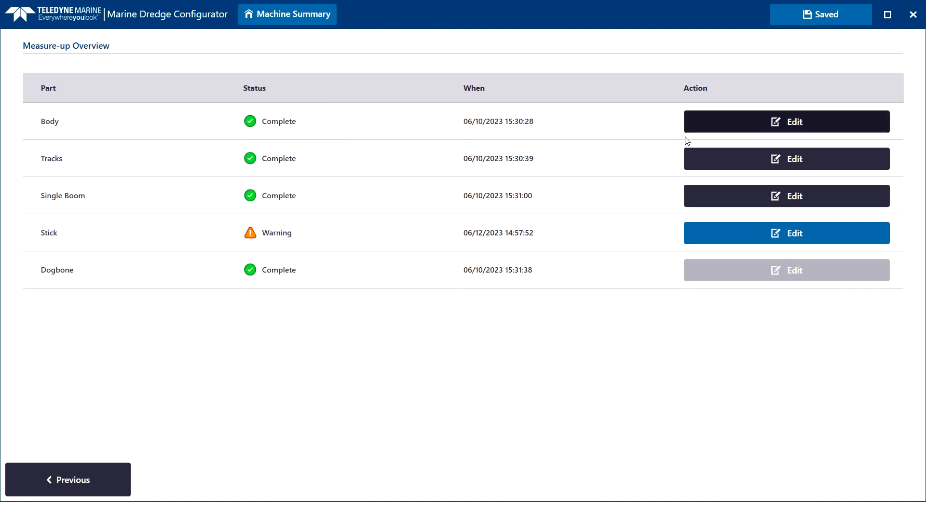
click(722, 123)
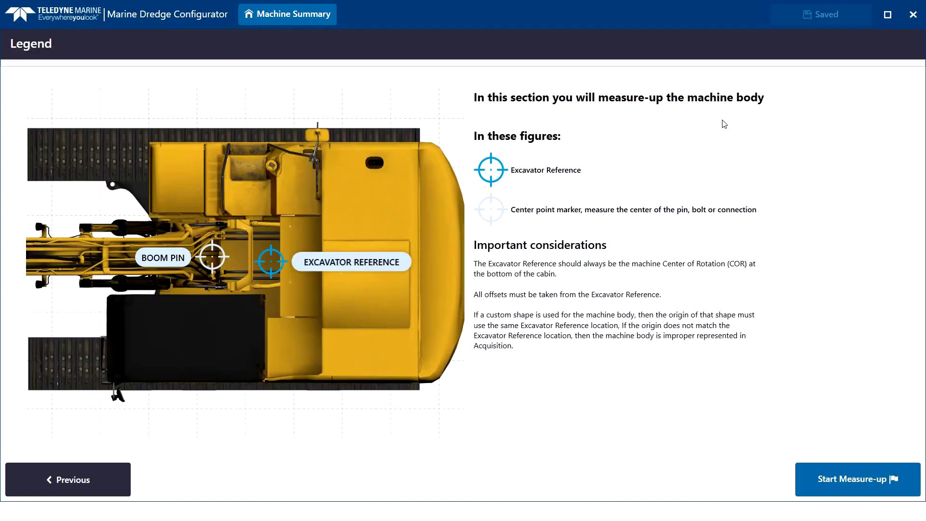
Step: Check the body's length and height values and keep the standard left cabin body shape
click(836, 483)
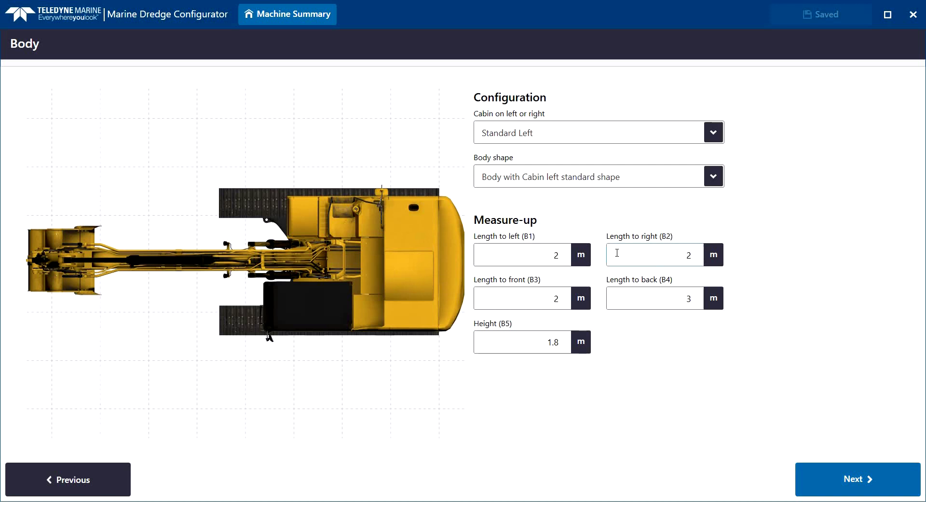
click(505, 253)
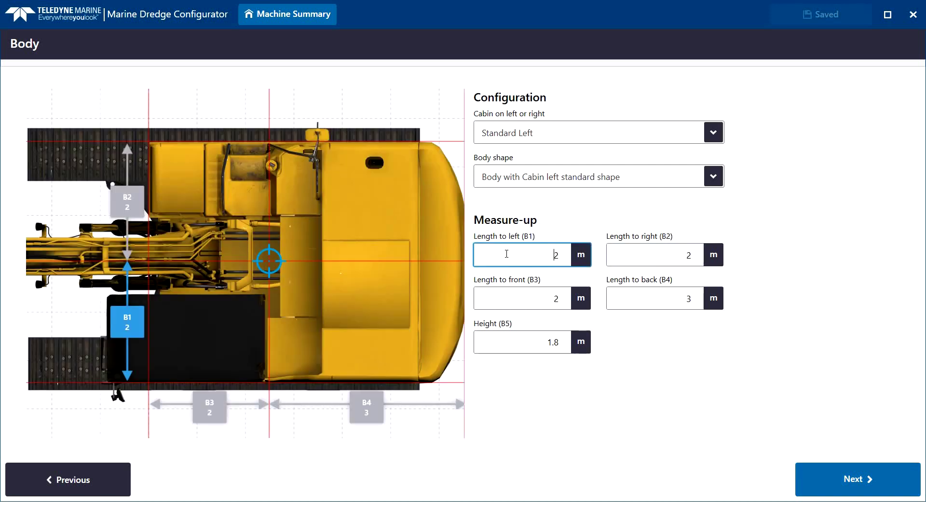
key(Tab)
click(632, 296)
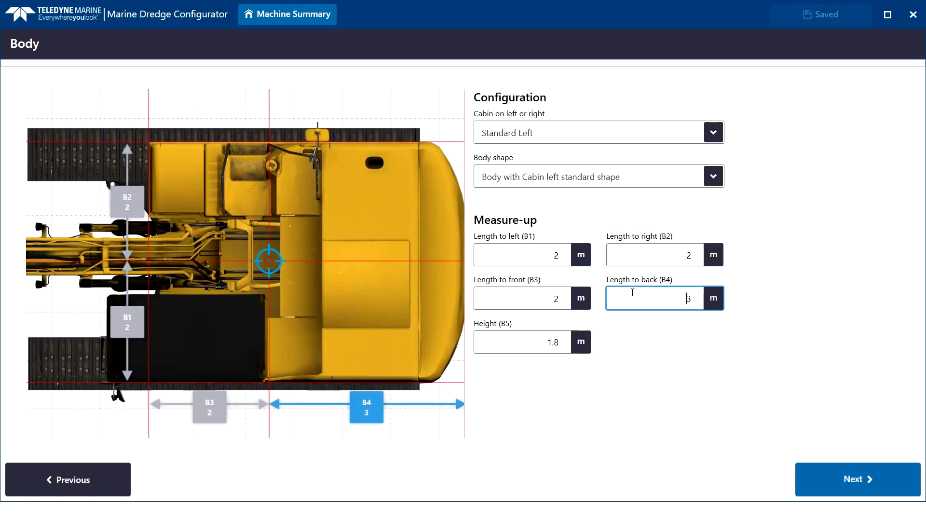
click(549, 297)
click(541, 347)
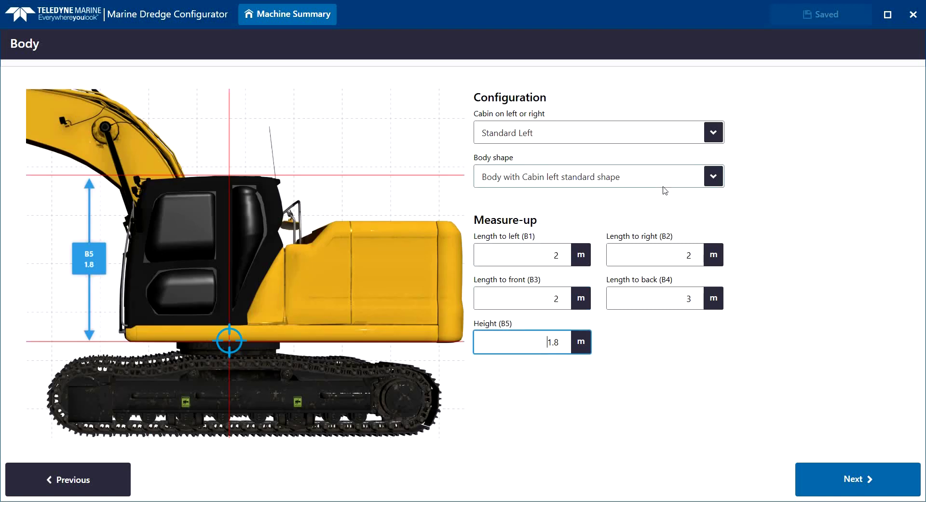
click(675, 183)
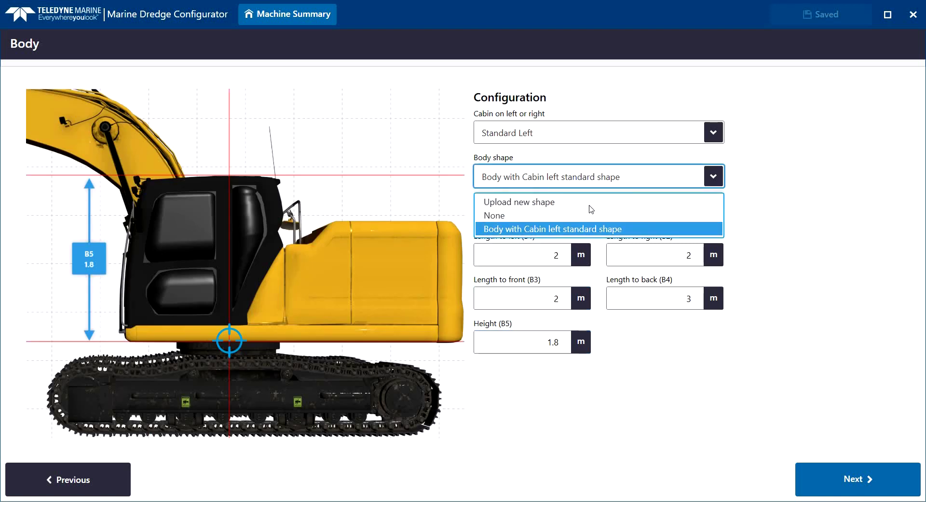
click(587, 229)
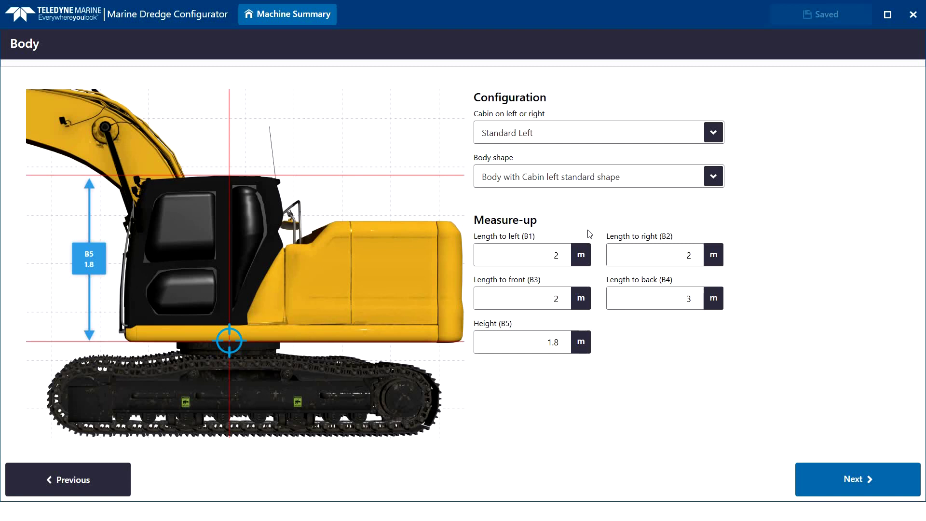
Step: Verify the boom pin offsets: X 0, Y 0.5, Z 0.5
click(840, 477)
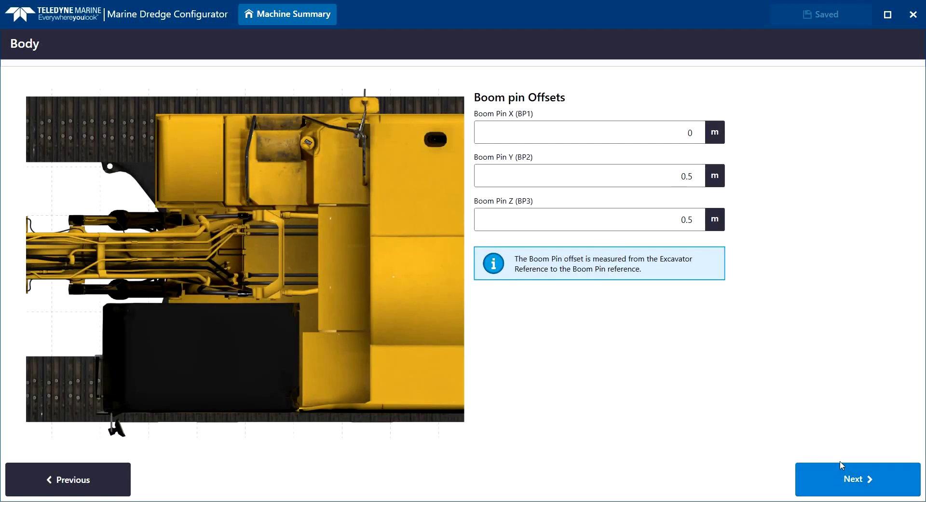
click(655, 229)
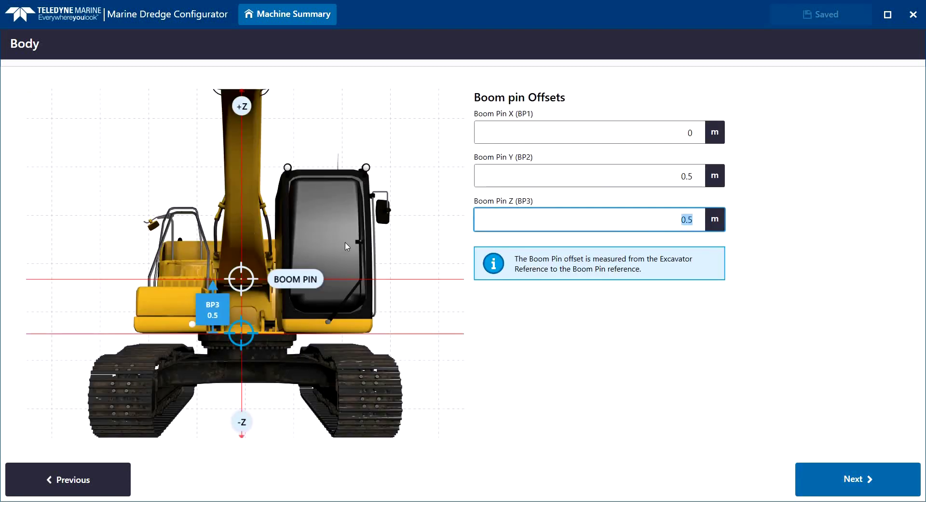
click(504, 171)
click(530, 132)
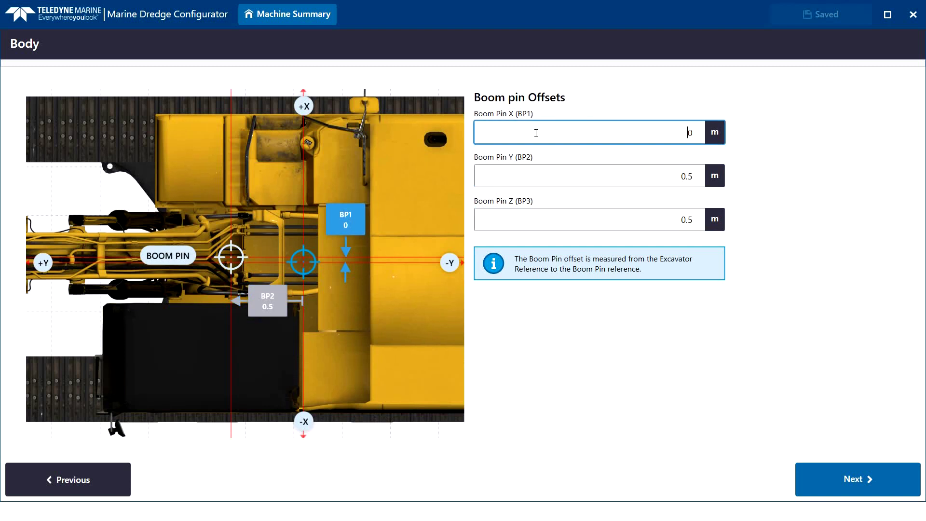
Step: Verify the GNSS antenna offsets X -1, Y -3, Z 1.9 and finish the body
click(837, 487)
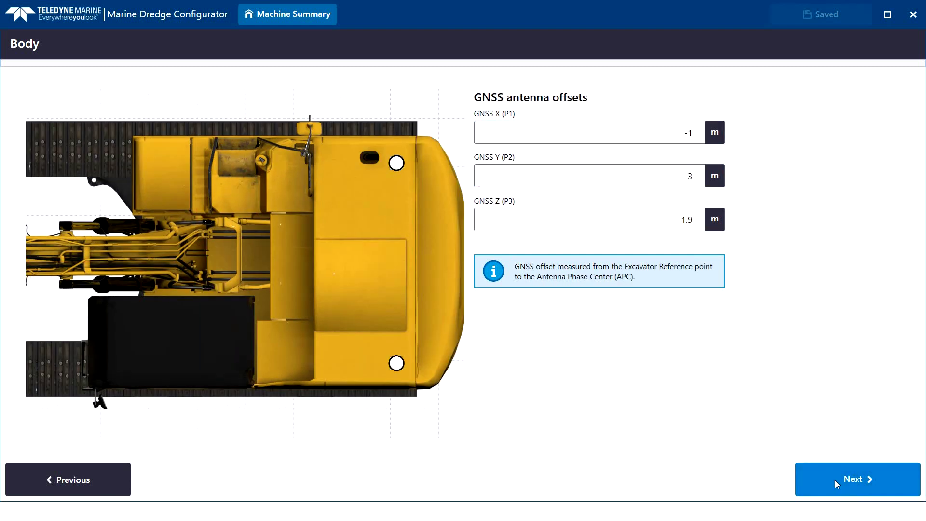
click(676, 135)
click(672, 174)
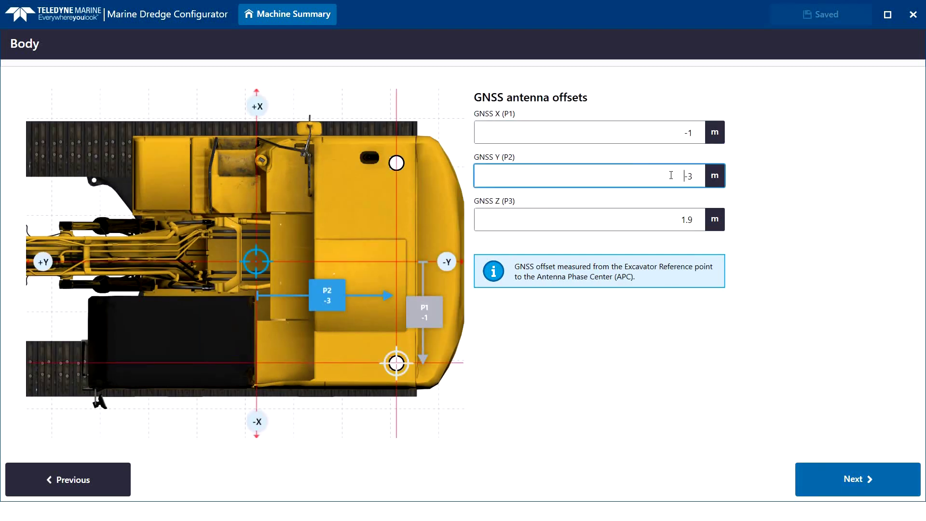
click(681, 217)
click(857, 478)
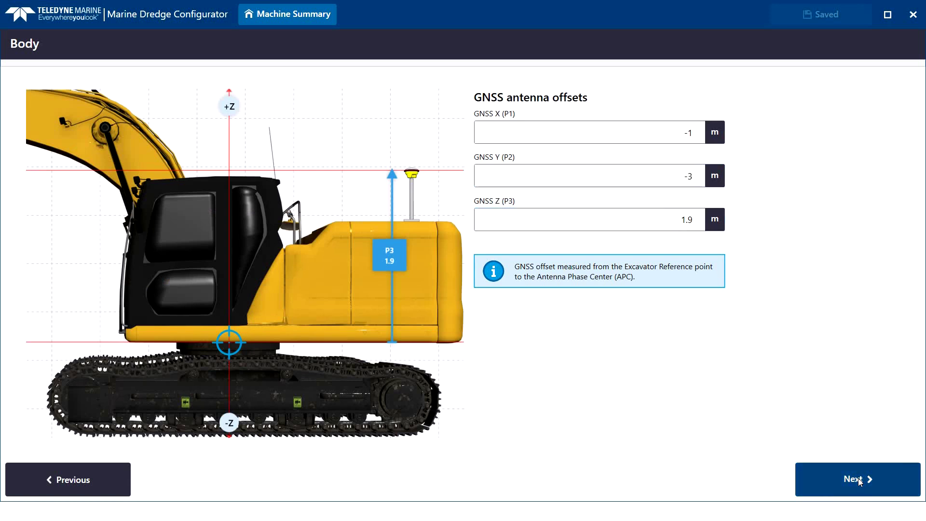
Step: Keep the standard boom shape and confirm the 11.33 m boom length
click(857, 478)
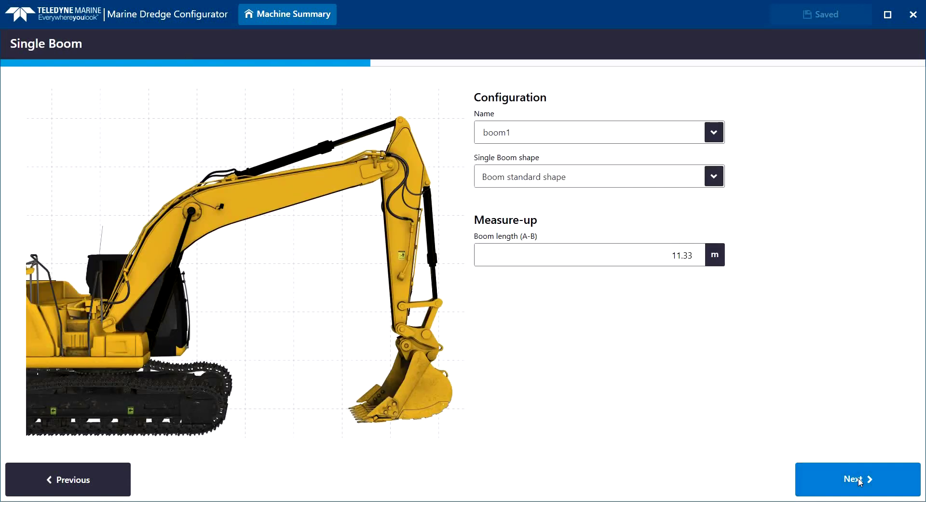
click(663, 183)
click(661, 183)
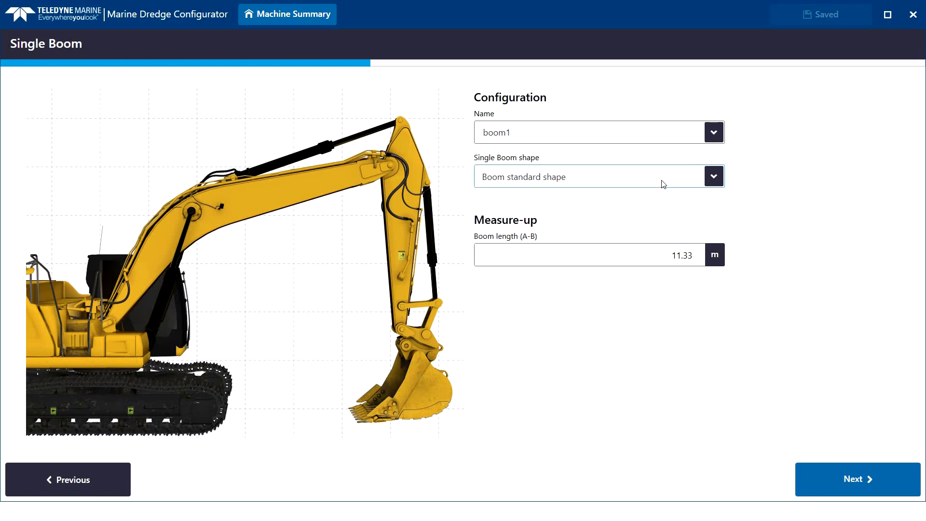
click(663, 255)
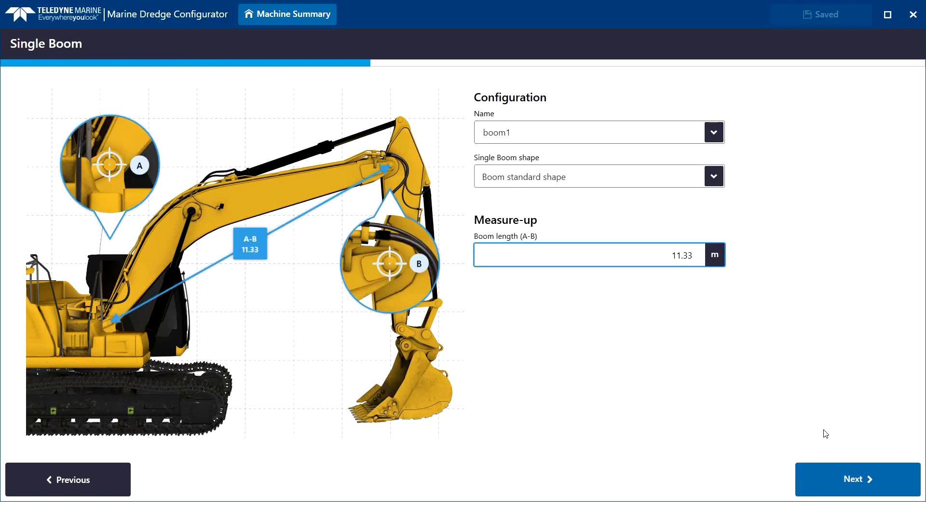
click(858, 479)
Step: Choose the existing stick1 configuration for the stick
click(858, 479)
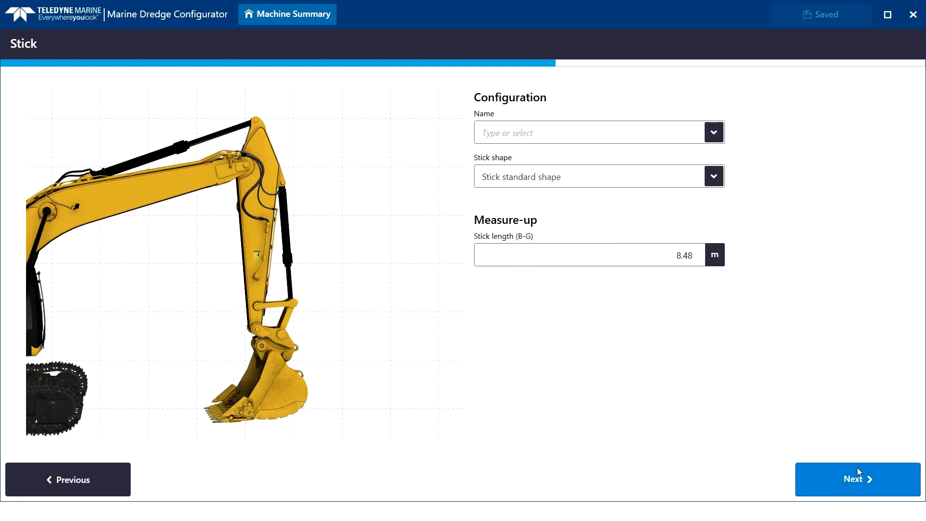
click(716, 138)
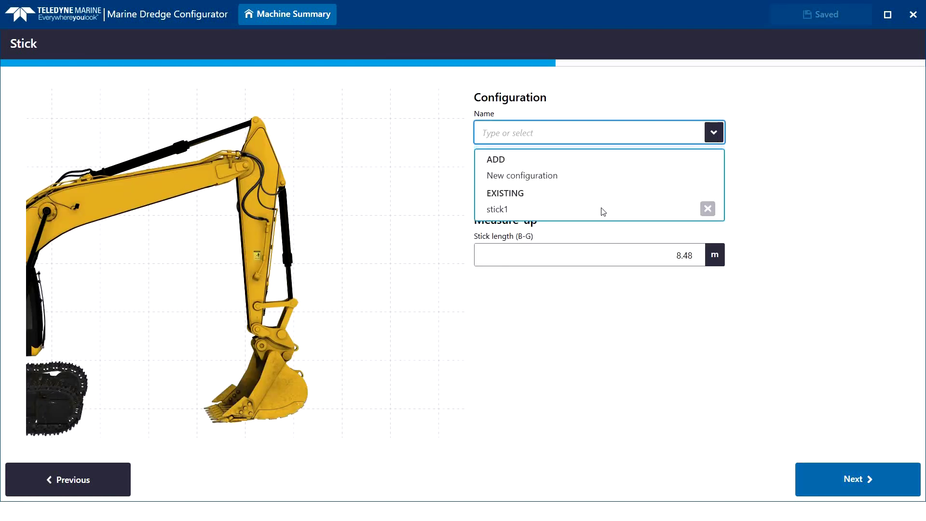
click(603, 212)
click(844, 484)
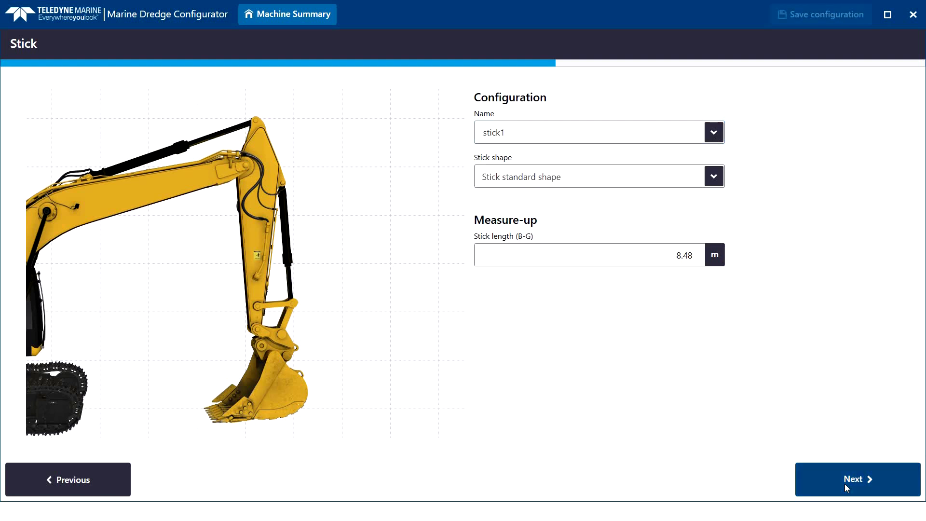
click(844, 484)
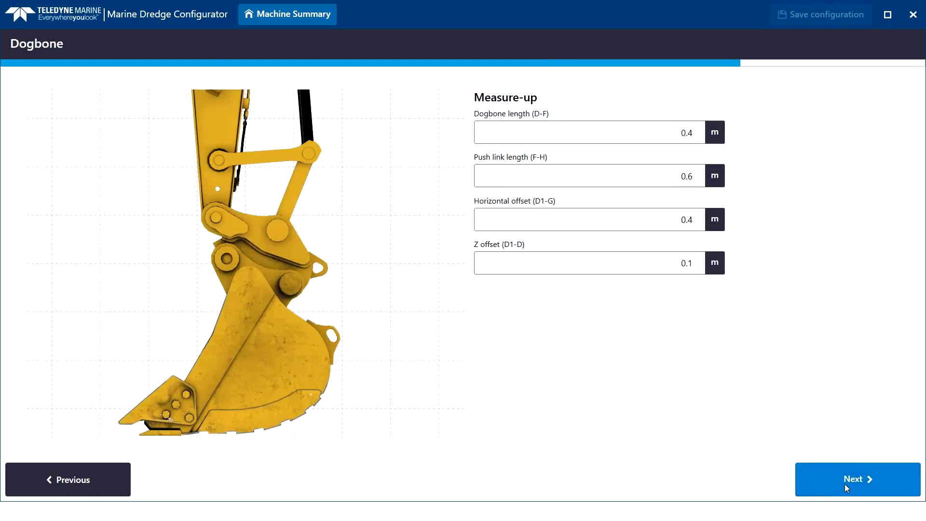
Step: Confirm dogbone 0.4 m, push link 0.6 m, horizontal offset 0.4 m, Z offset 0.1 m
click(650, 139)
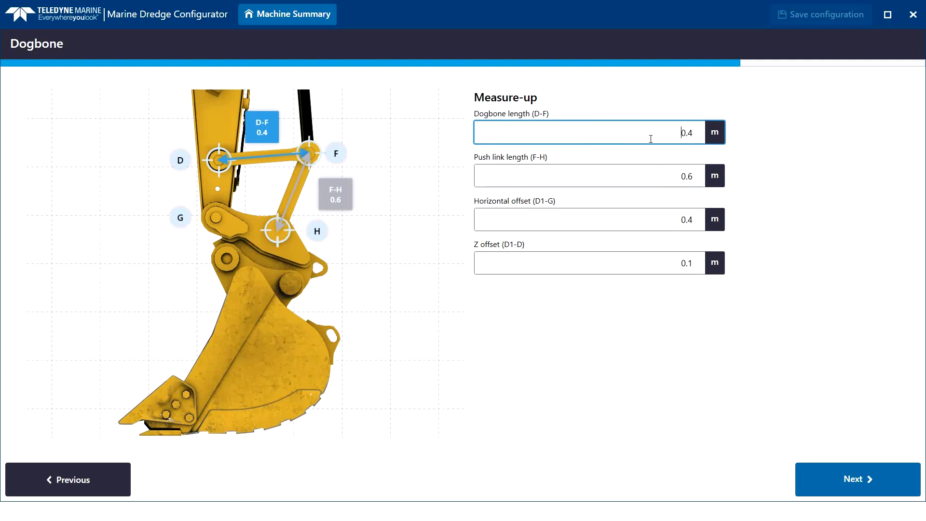
click(651, 173)
click(655, 215)
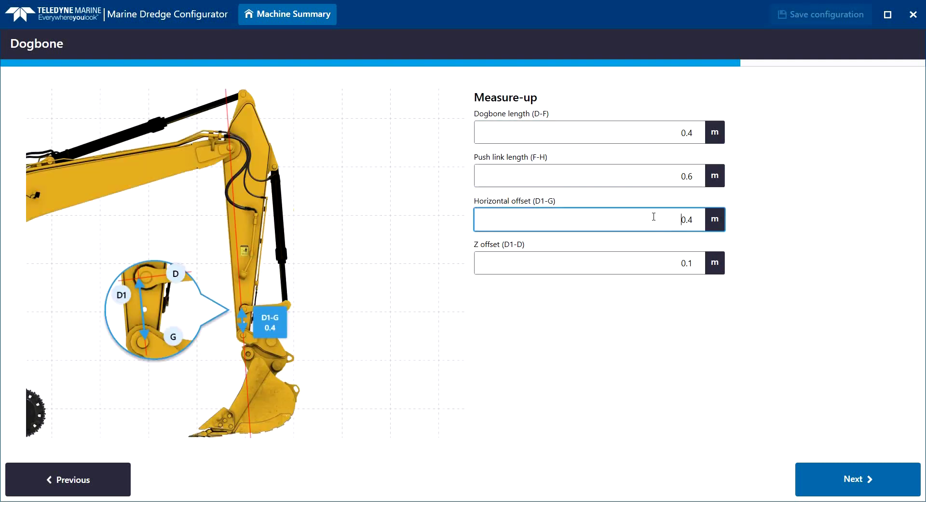
click(657, 261)
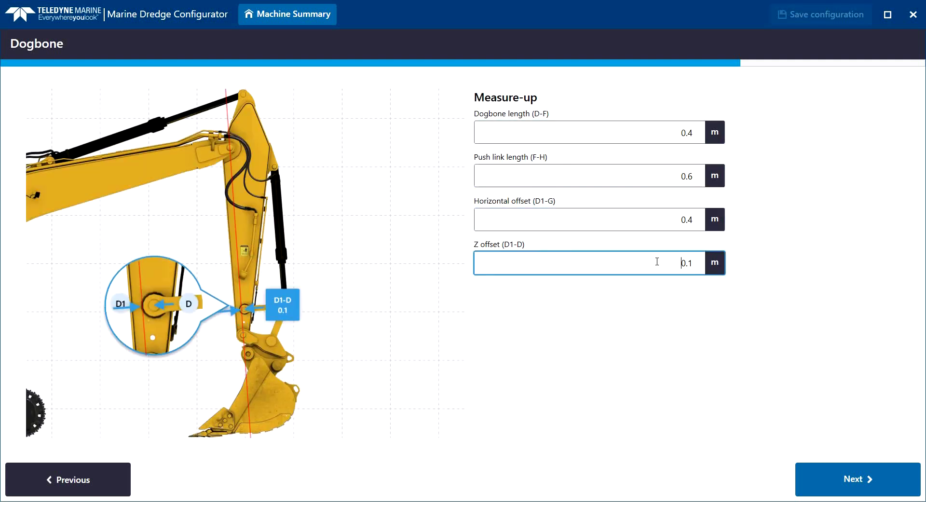
click(872, 484)
click(871, 485)
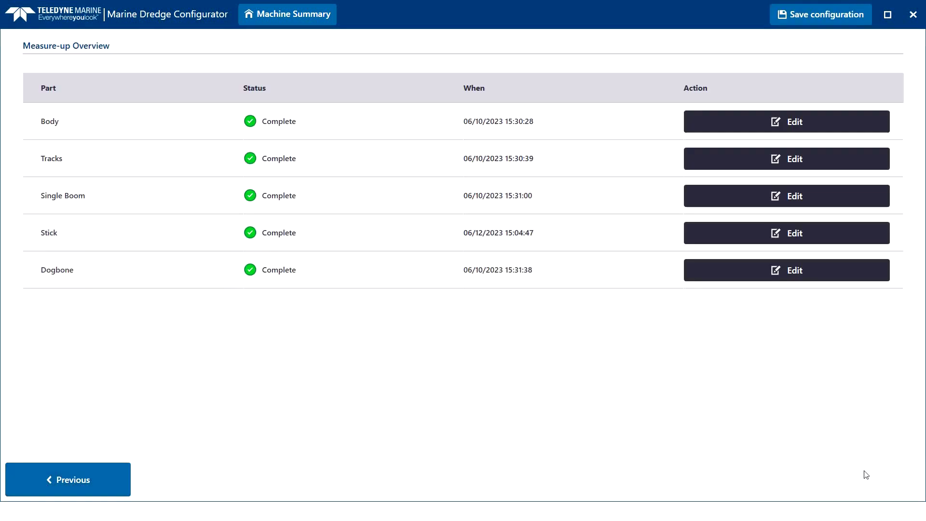
Step: Save the configuration and return to a maximized Machine Summary
click(820, 15)
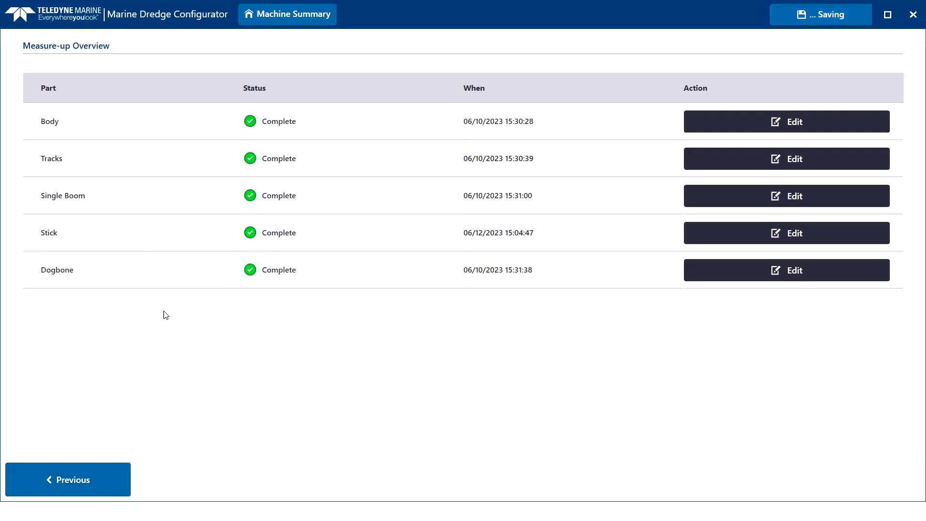
click(305, 19)
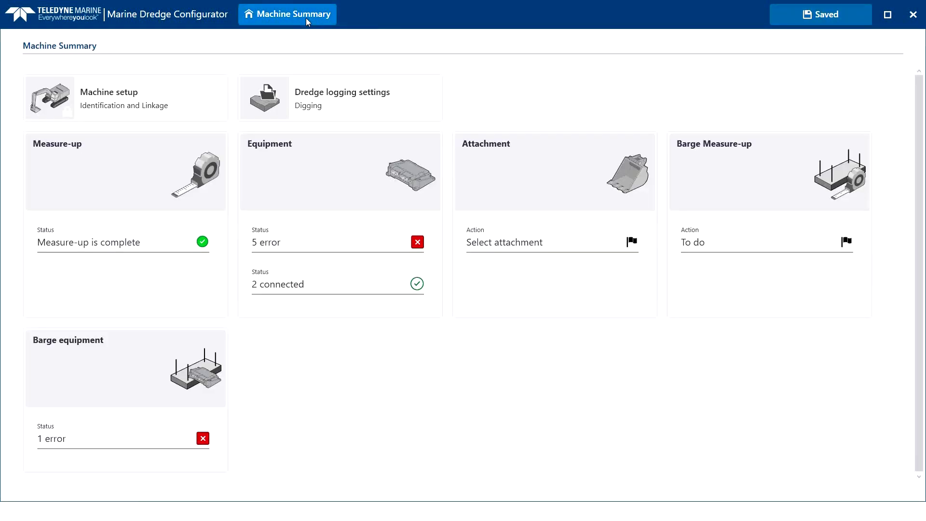
key(super+Up)
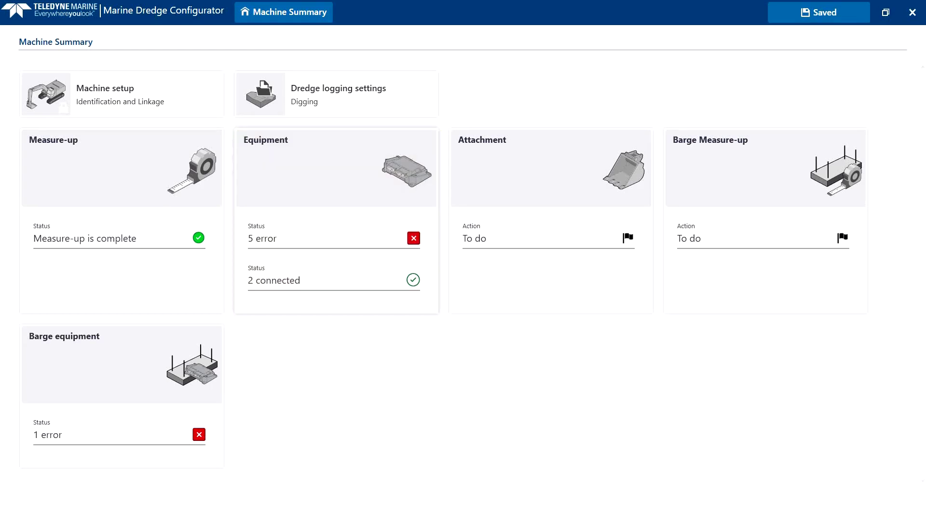
Step: Open the Equipment Overview from the Equipment tile on the Machine Summary
click(331, 179)
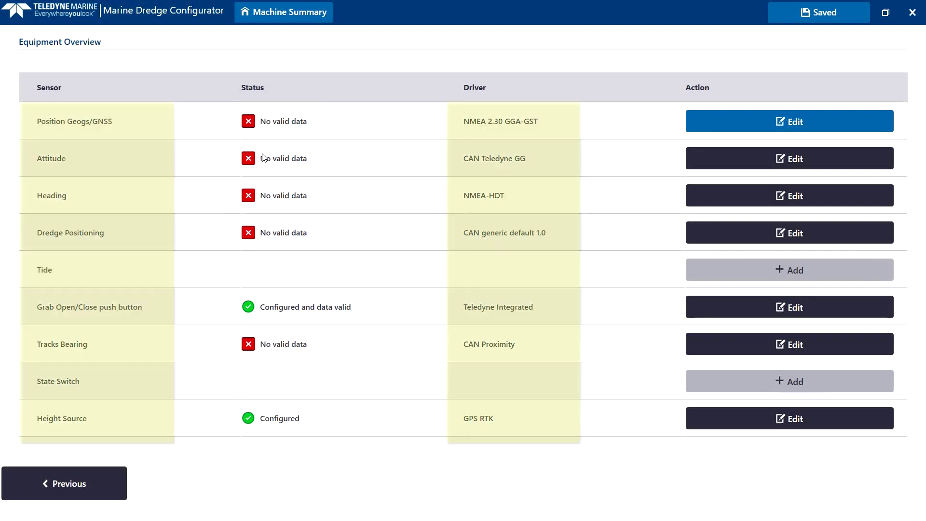
click(748, 122)
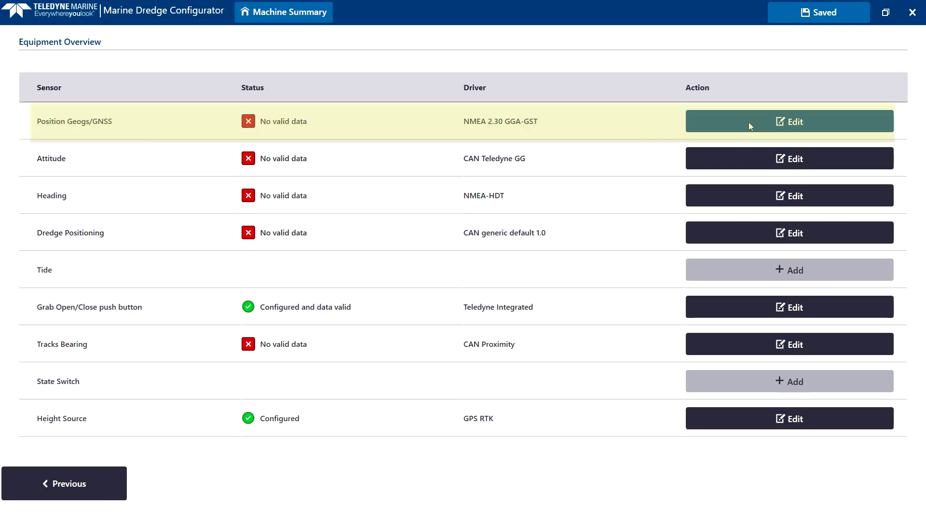
Step: Keep the NMEA 2.30 GGA-GST driver for Position Geogs/GNSS, edit the local port, and connect
click(749, 125)
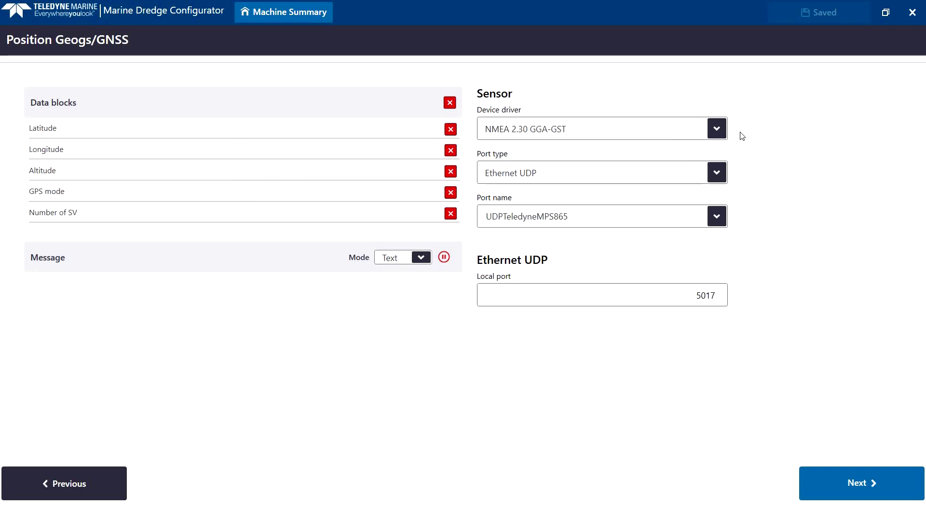
click(716, 130)
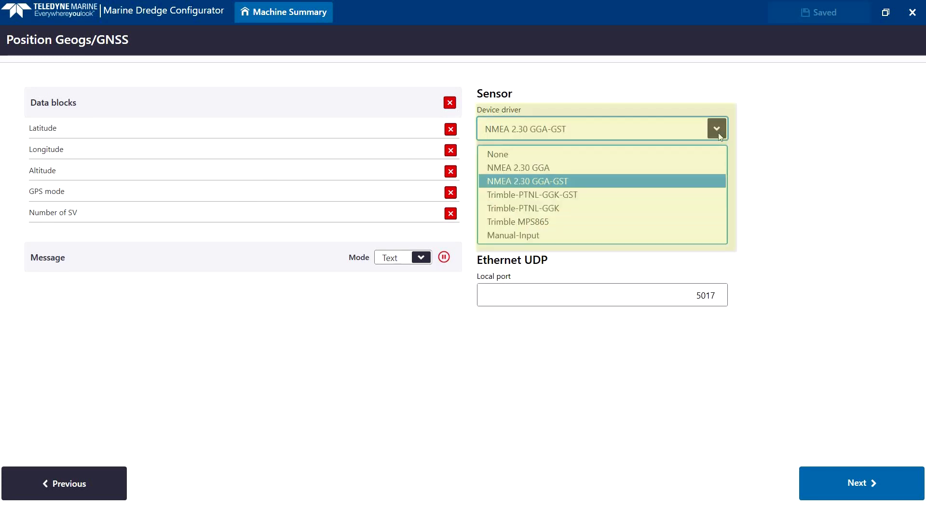
click(718, 134)
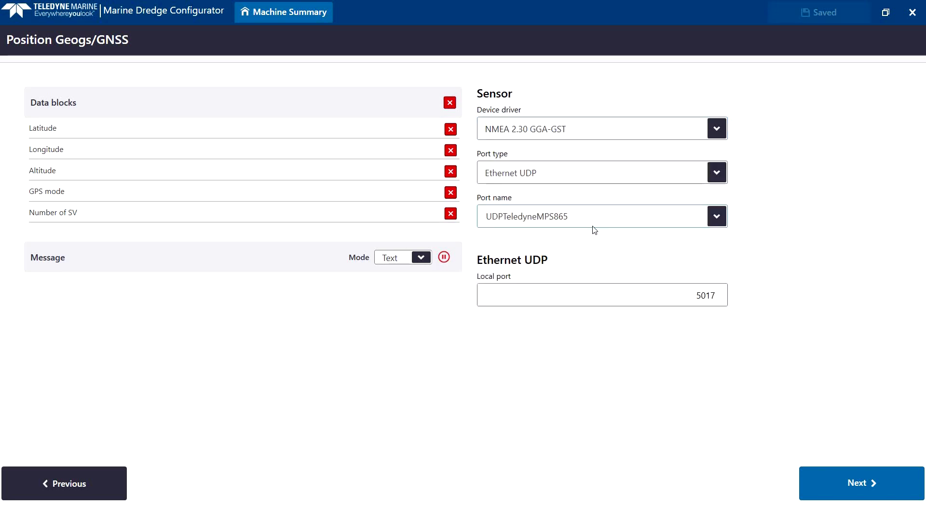
click(677, 298)
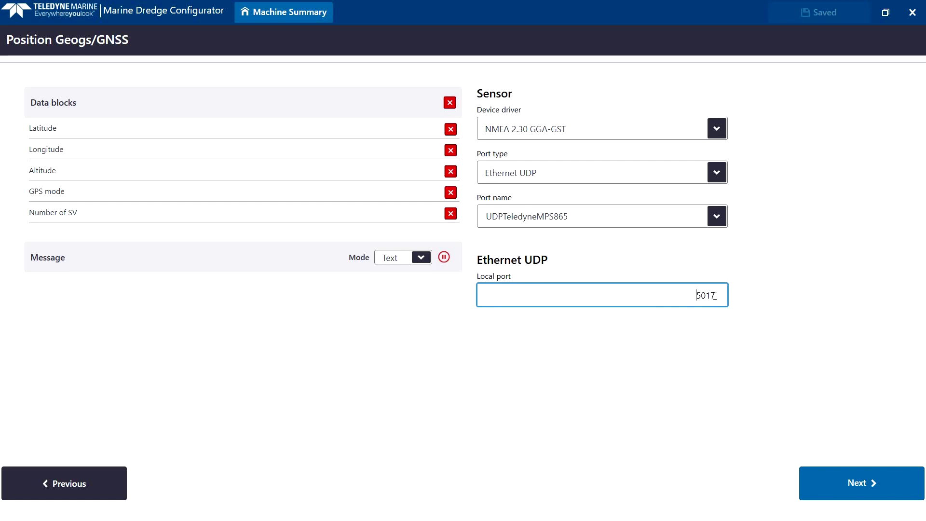
click(711, 295)
key(BackSpace)
key(BackSpace)
text(600)
key(Delete)
click(849, 475)
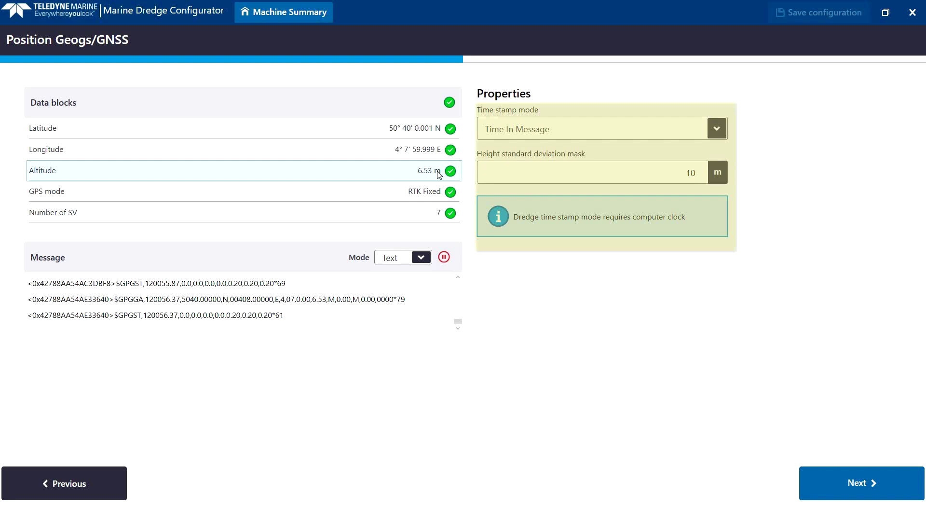
Step: Set the height standard deviation mask to 10 m and finish the GNSS setup
click(656, 177)
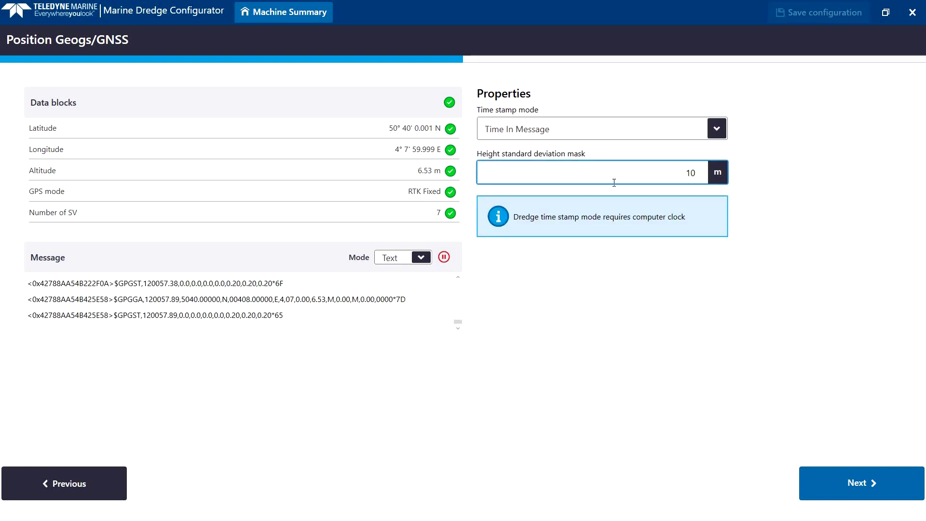
click(852, 479)
click(851, 479)
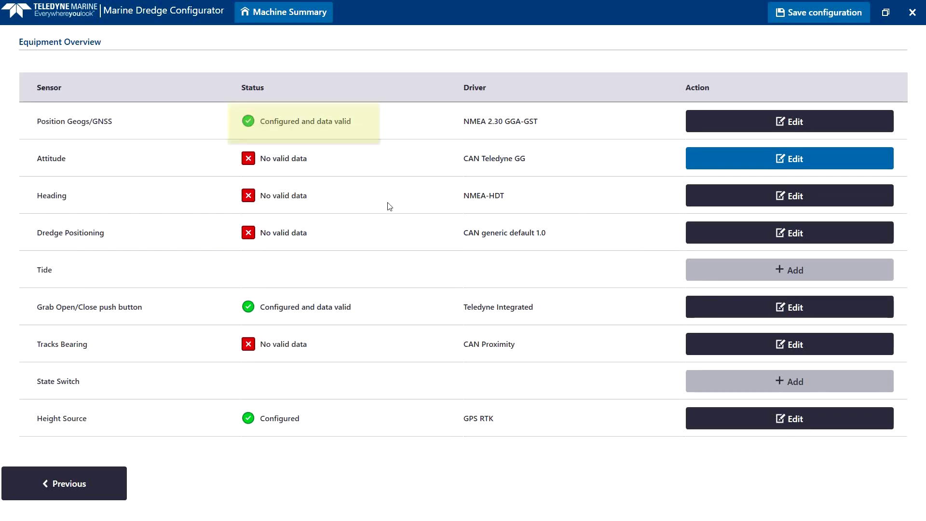
Step: Save the configuration and open the Attachment Overview from the Machine Summary
click(803, 15)
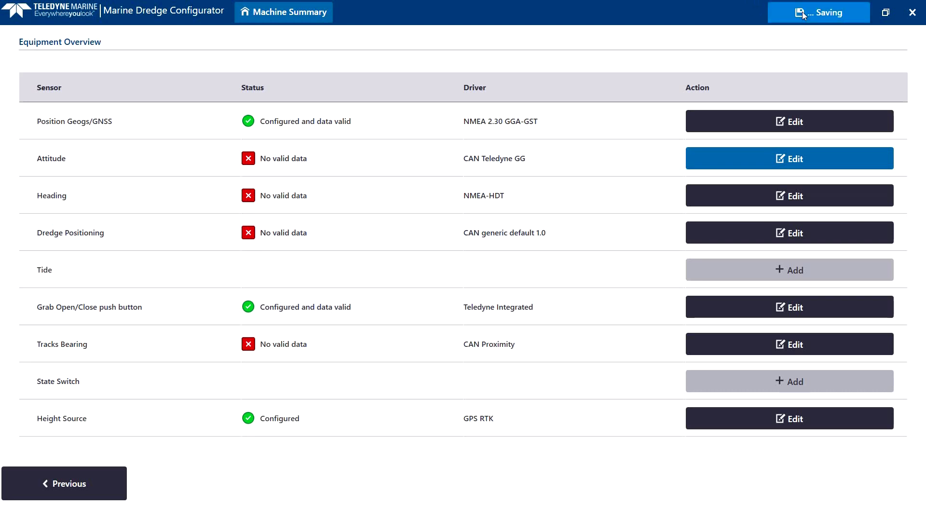
click(304, 16)
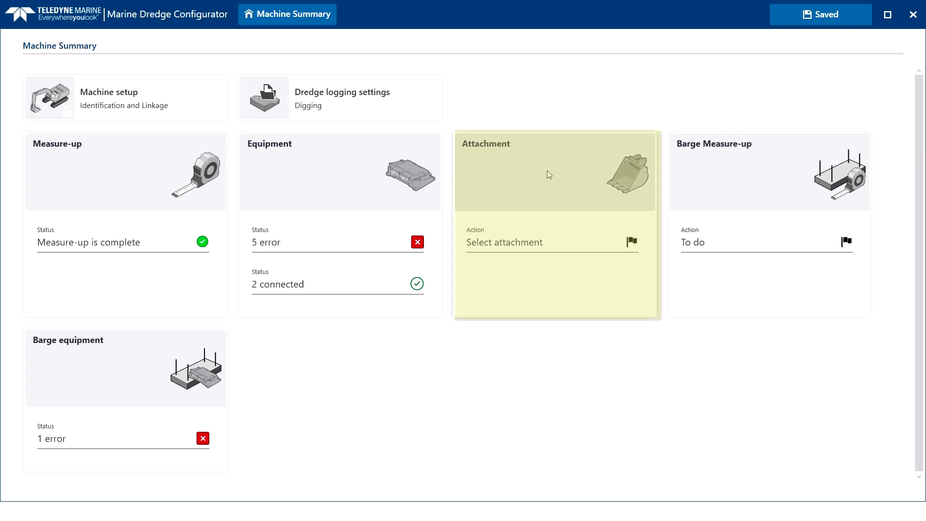
click(548, 173)
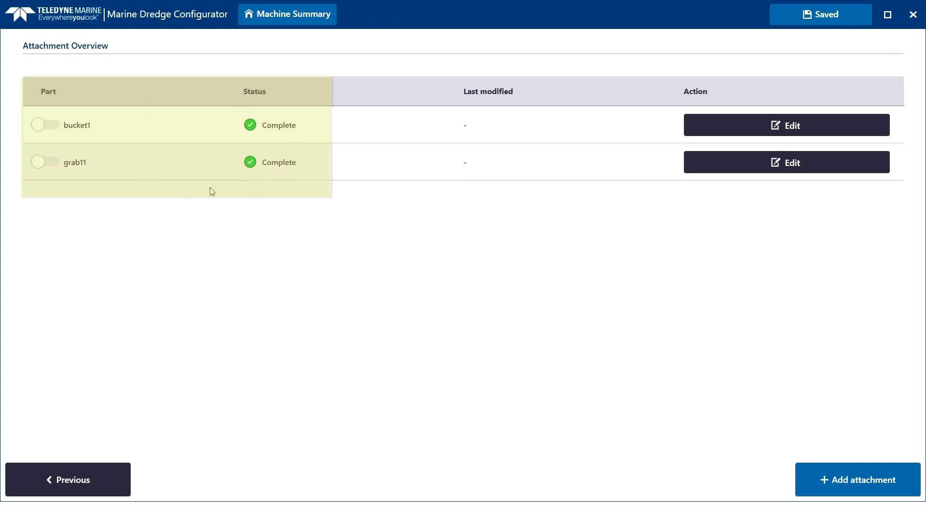
Step: Add a new Hammer-type attachment named hammer1
click(853, 482)
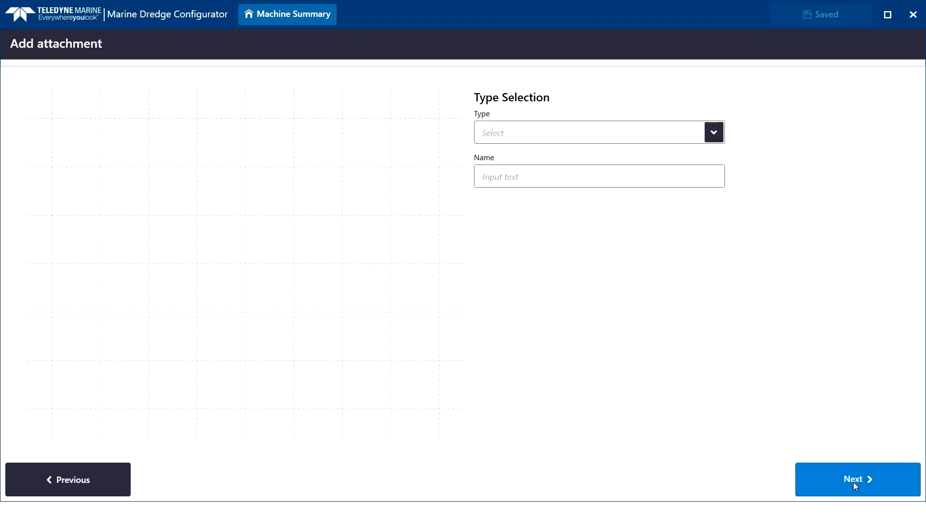
click(713, 132)
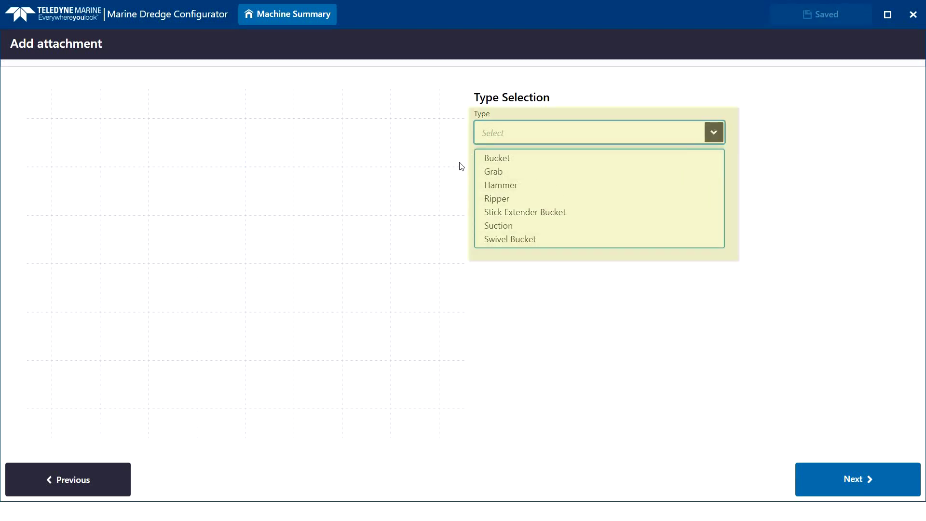
click(505, 188)
click(508, 182)
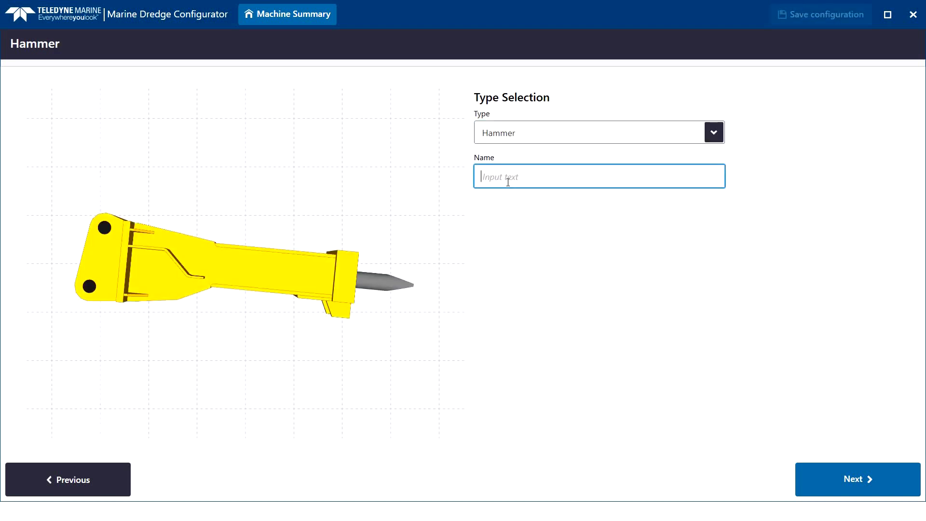
text(hammer1)
Step: Keep the Hammer standard shape and enter a 1 m Y Offset (H1) and 0.4 m Holes Separation (H2)
click(834, 474)
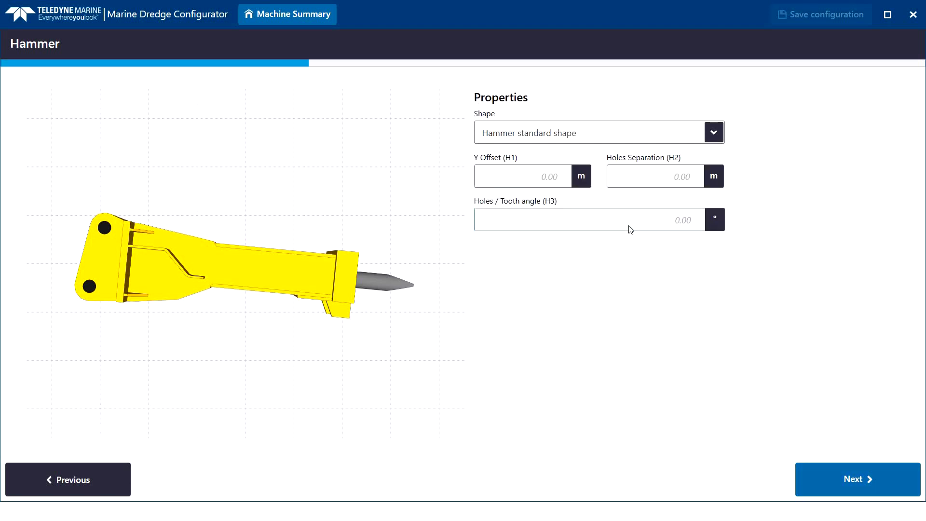
click(621, 139)
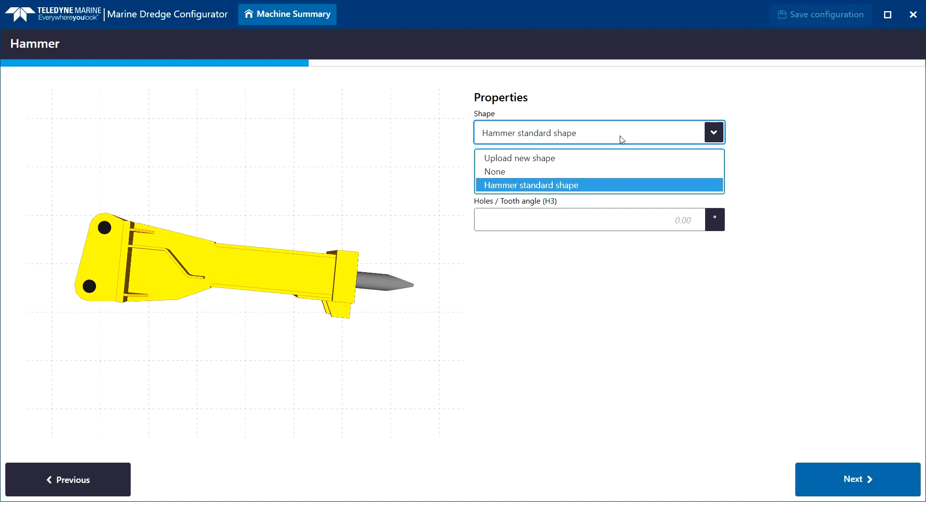
click(621, 139)
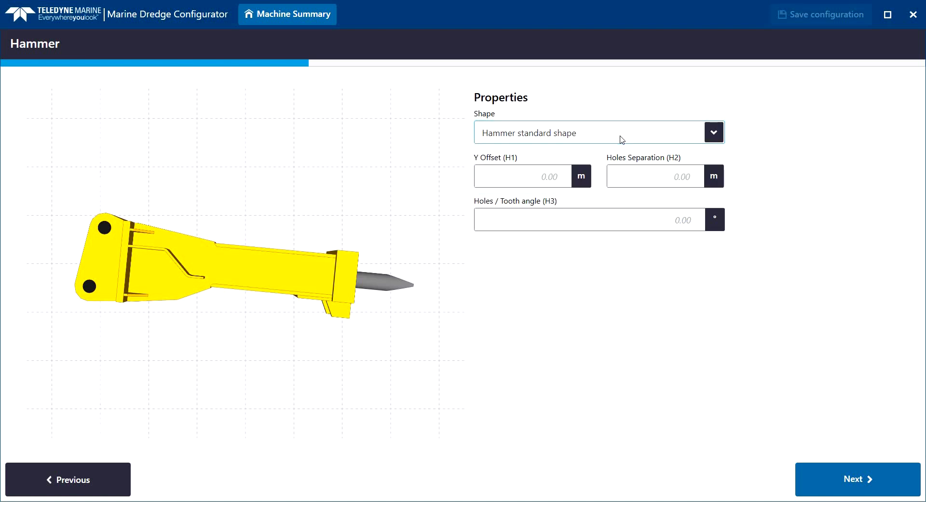
click(564, 180)
text(1)
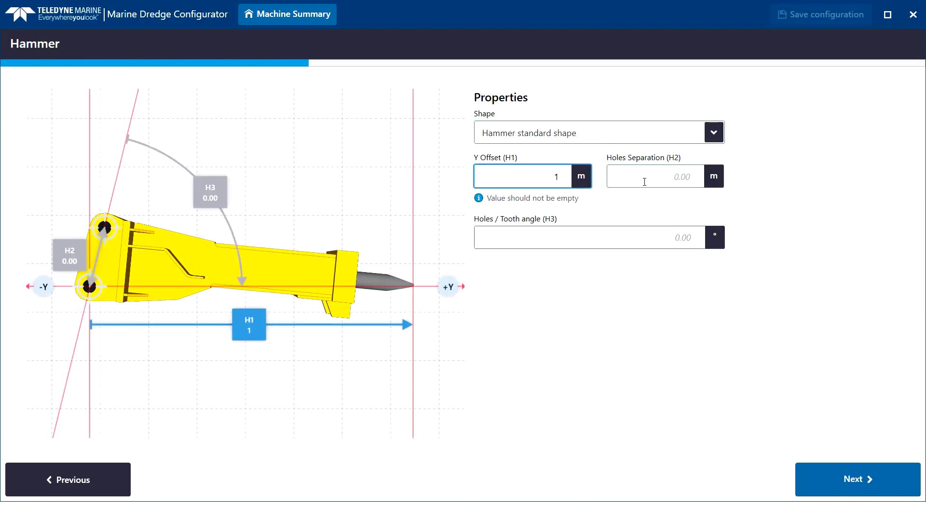
click(655, 182)
text(0.4)
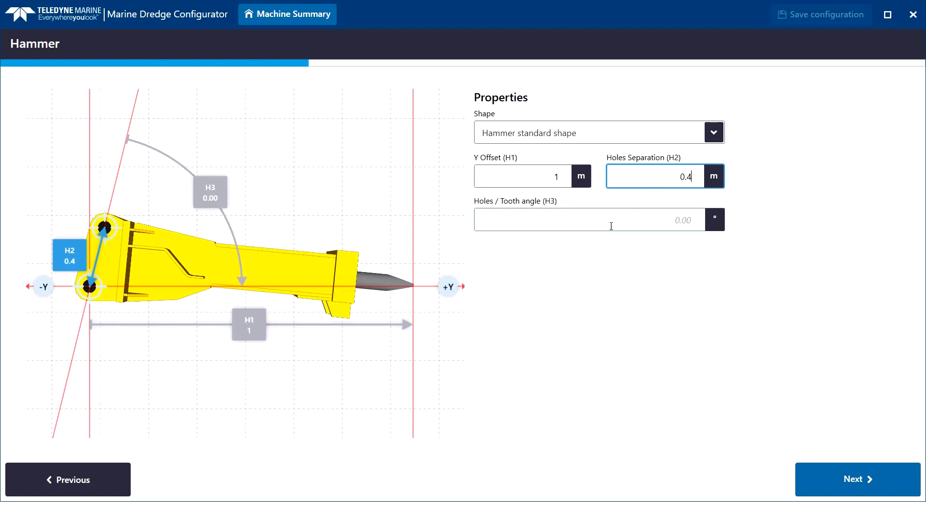
click(611, 226)
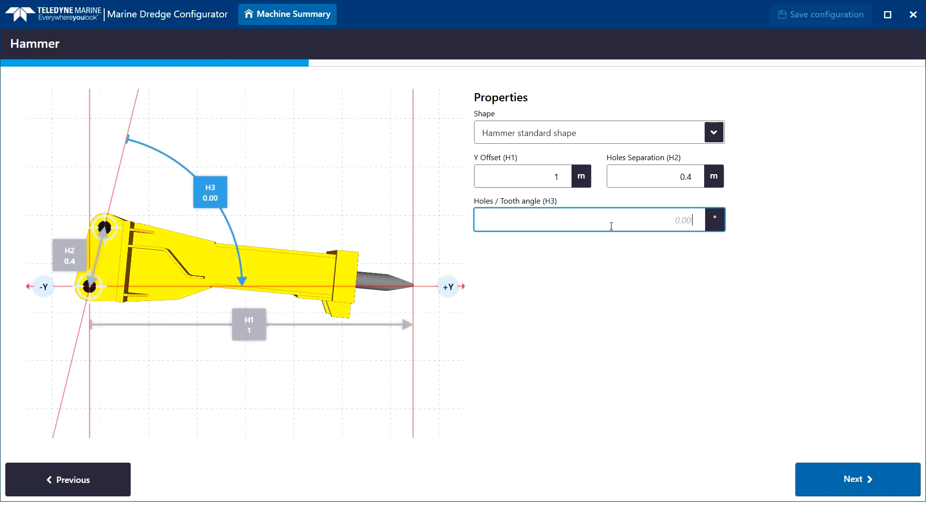
Step: Enter a 130° tooth angle, finish the hammer1 attachment past its sensor page, and save the configuration
text(130)
click(843, 479)
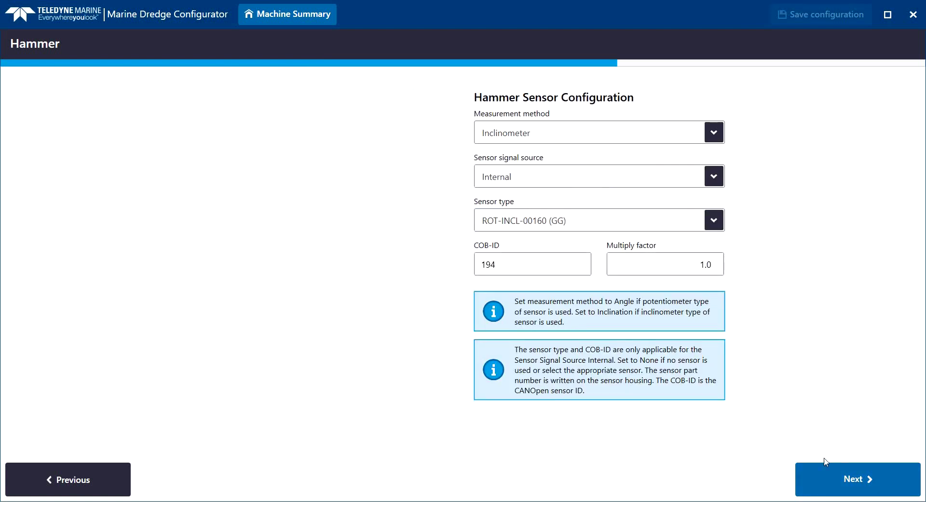
click(842, 480)
click(842, 479)
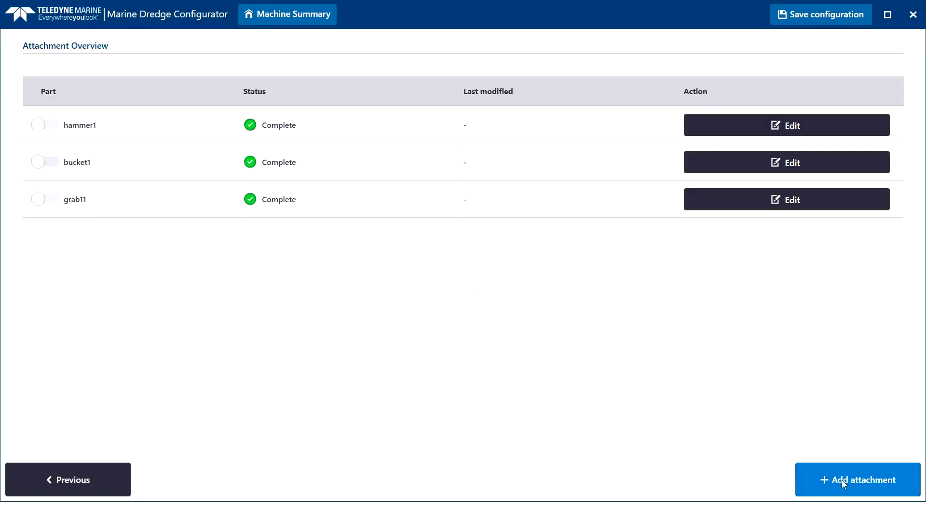
click(841, 480)
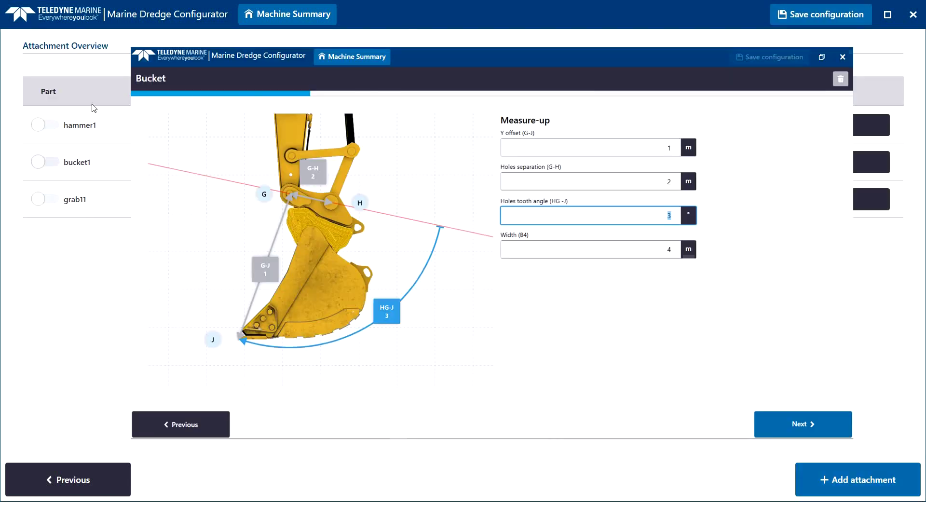
click(814, 18)
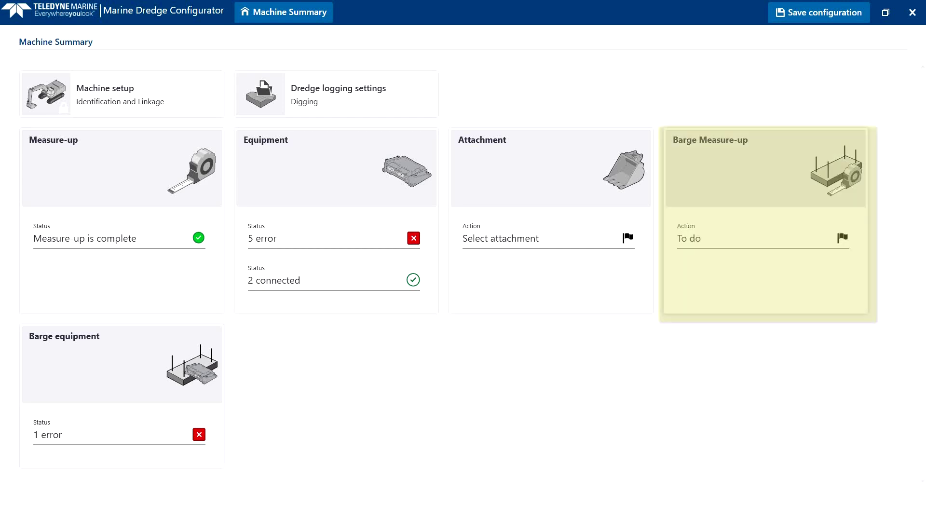
click(699, 164)
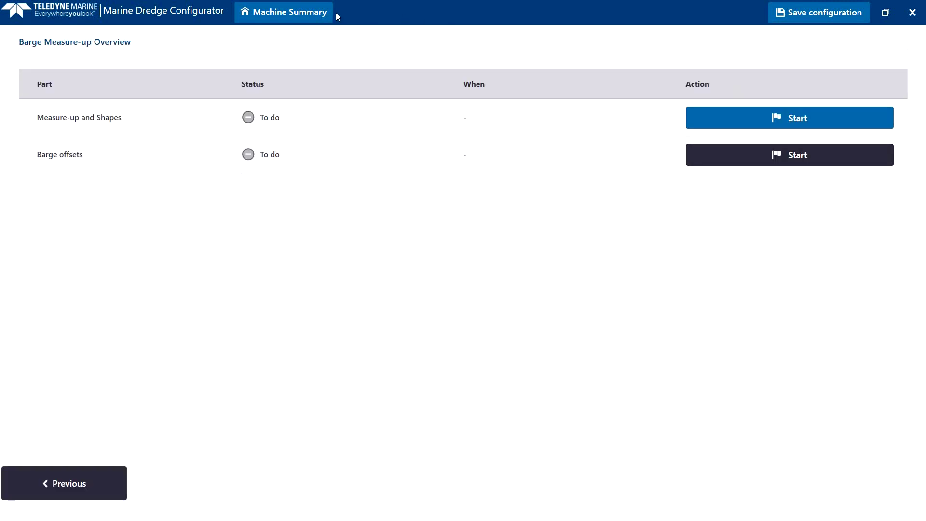
click(316, 14)
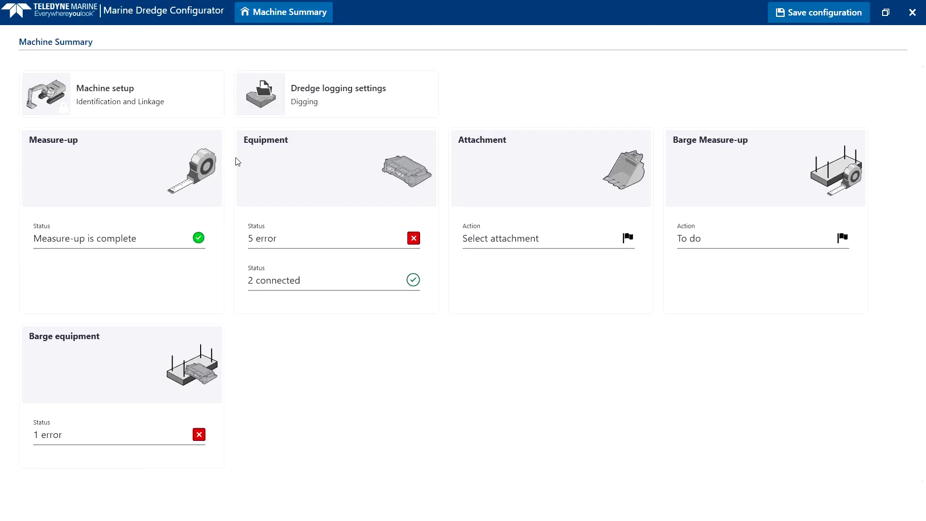
click(132, 341)
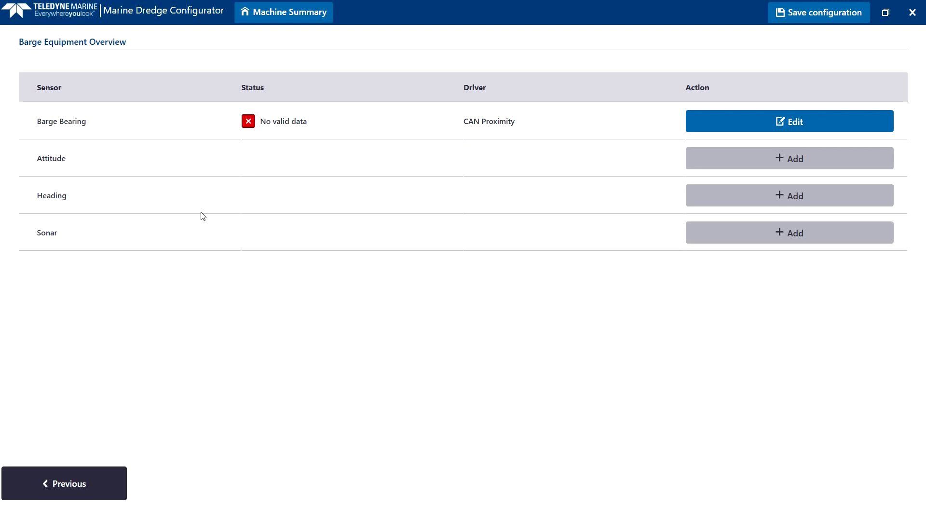
click(278, 19)
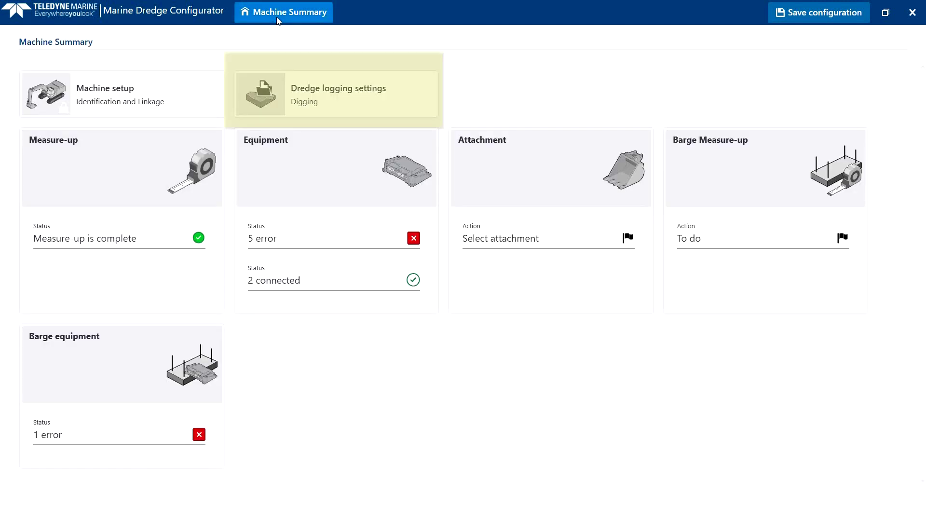
Step: Confirm Digging as the dredge logging setting and save the machine configuration
click(360, 91)
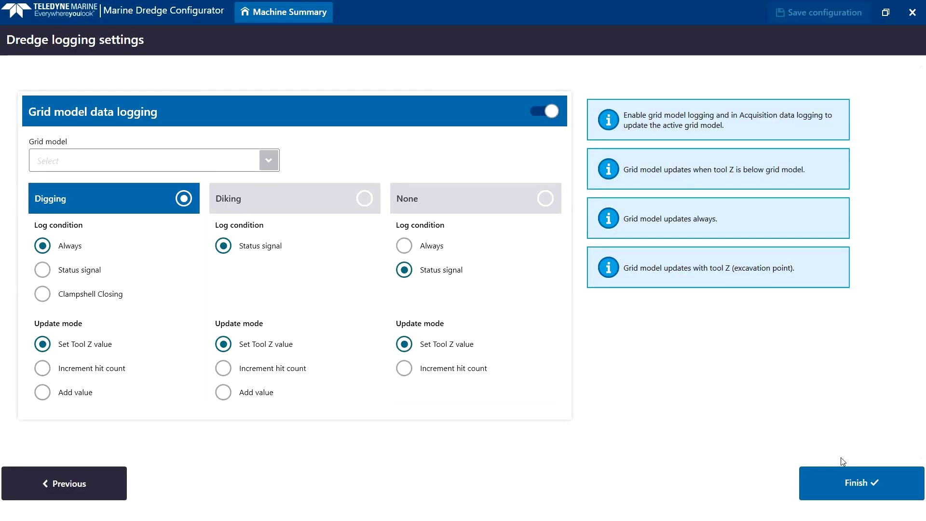
click(857, 485)
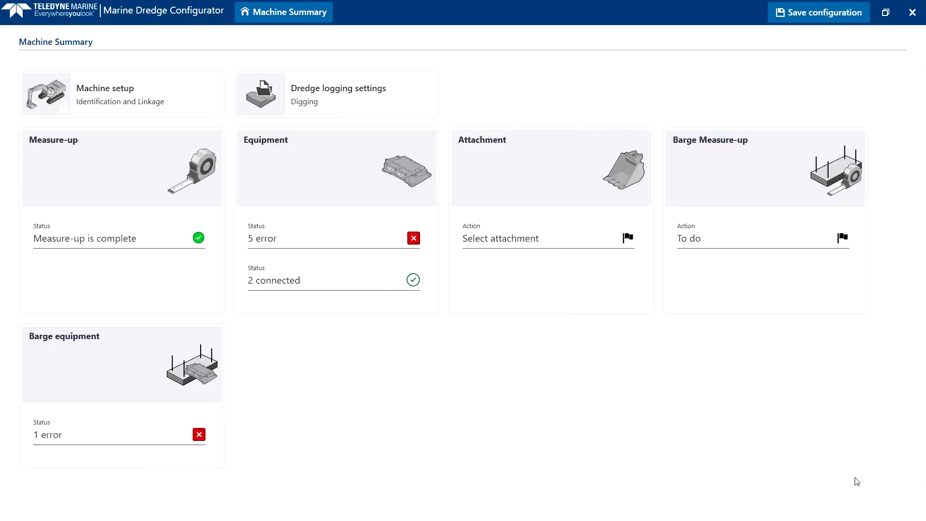
click(789, 16)
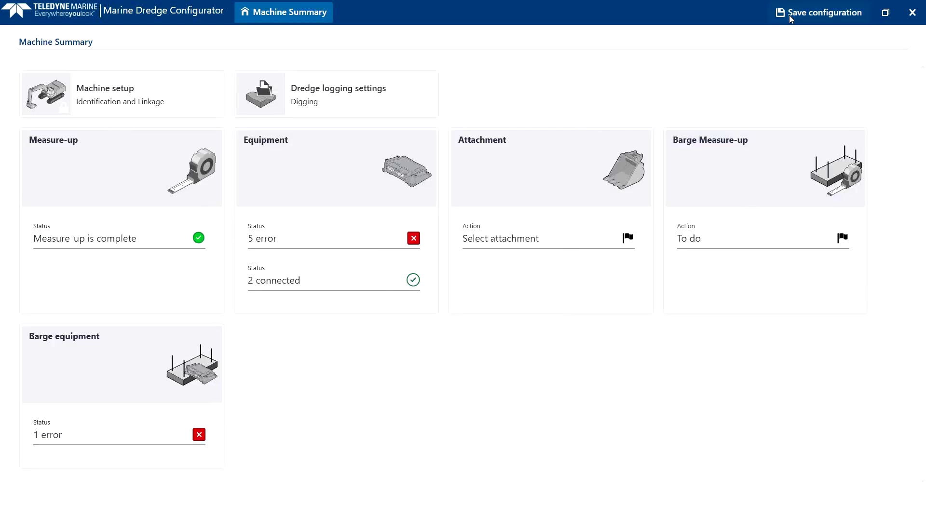